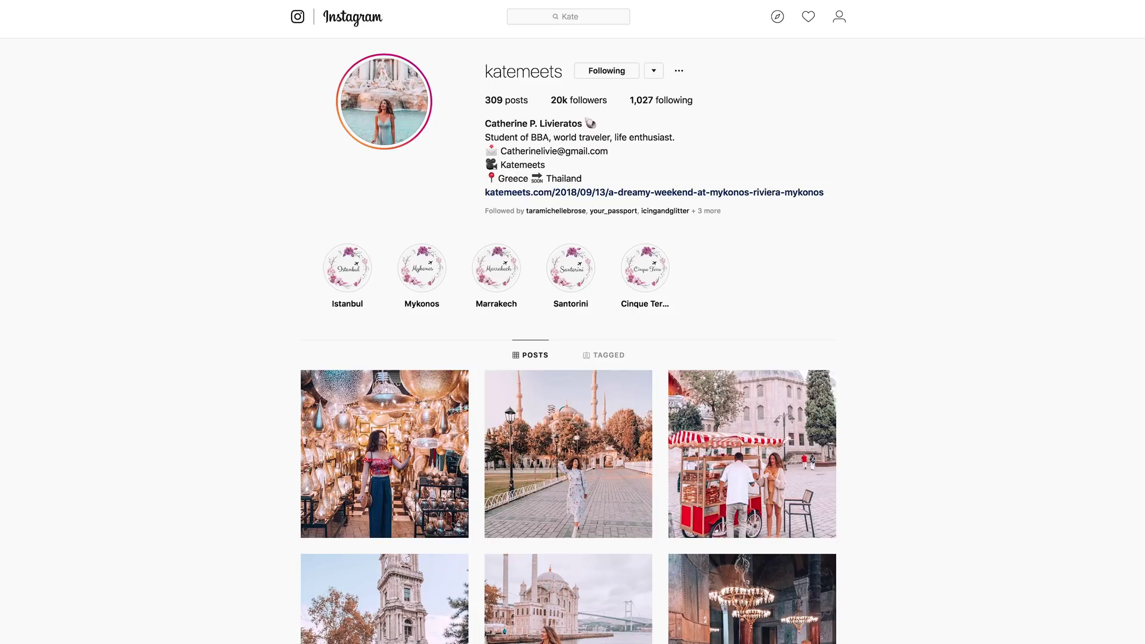
Step: Browse the travel creator's Instagram feed and view the post of two women beside the infinity pool as an editing reference
{"action": "scroll", "coordinate": [568, 358], "scroll_direction": "down", "scroll_amount": 10}
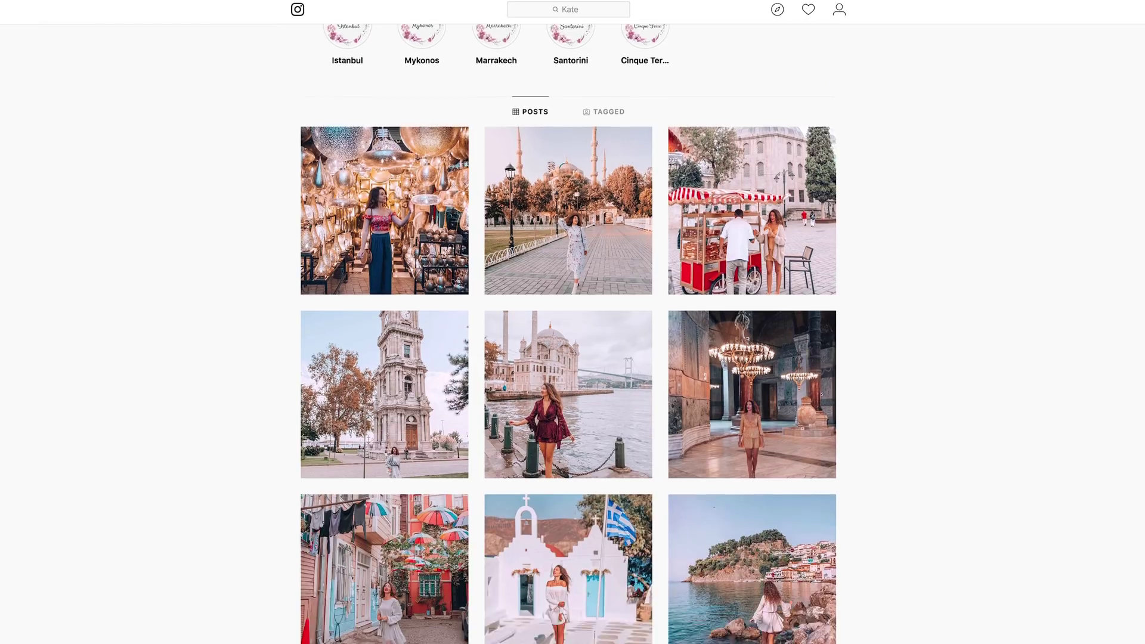
{"action": "scroll", "coordinate": [569, 334], "scroll_direction": "down", "scroll_amount": 5}
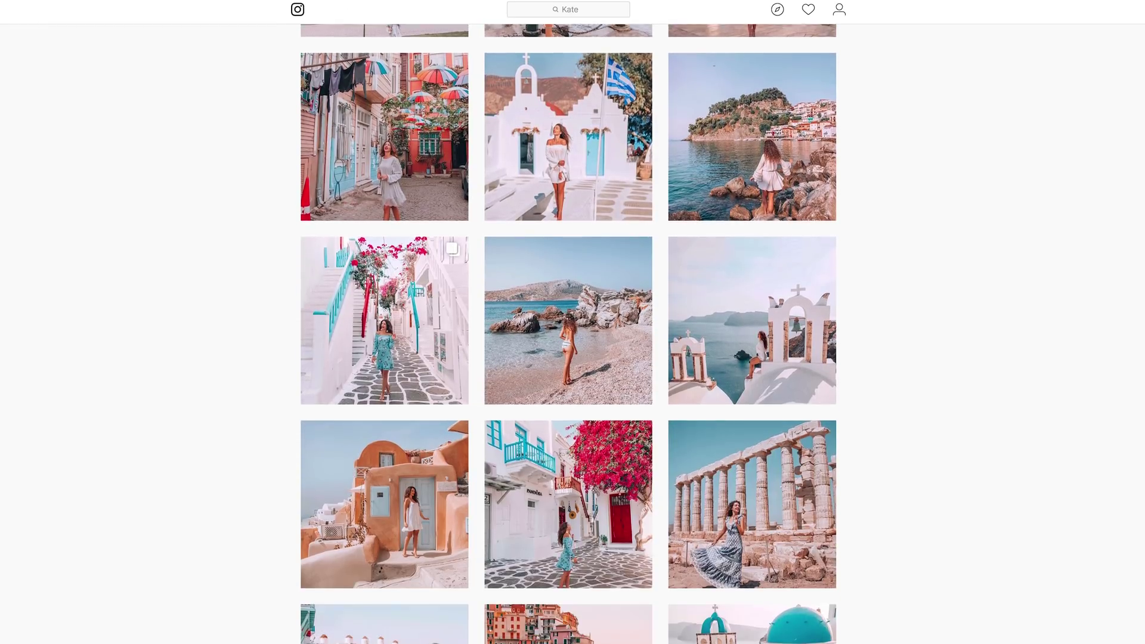
{"action": "scroll", "coordinate": [568, 334], "scroll_direction": "down", "scroll_amount": 3}
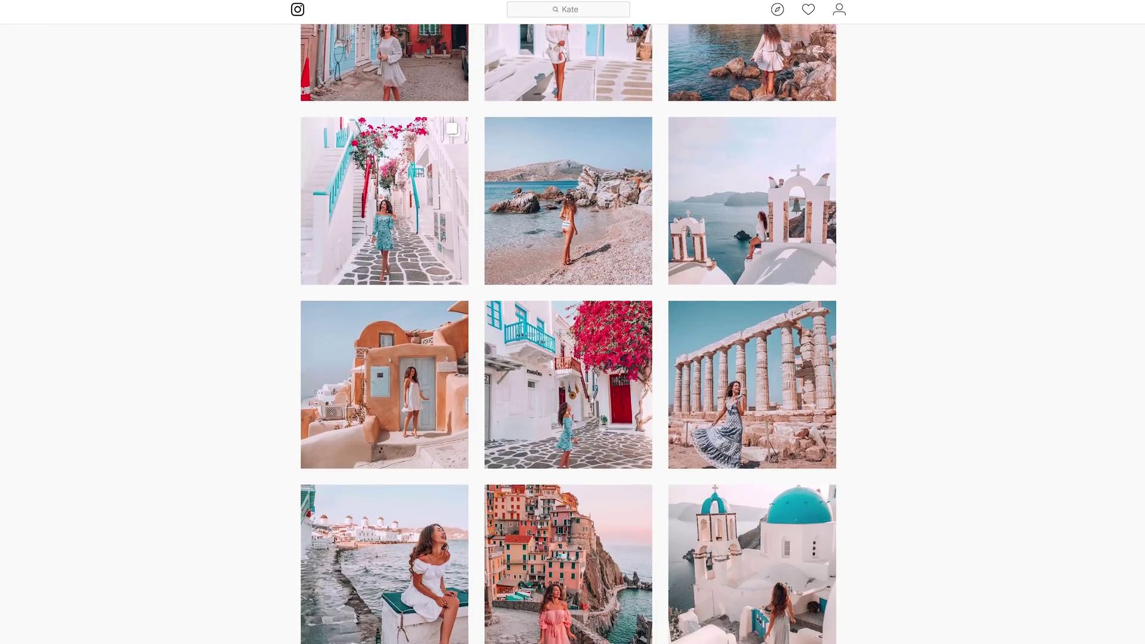
{"action": "scroll", "coordinate": [568, 334], "scroll_direction": "down", "scroll_amount": 3}
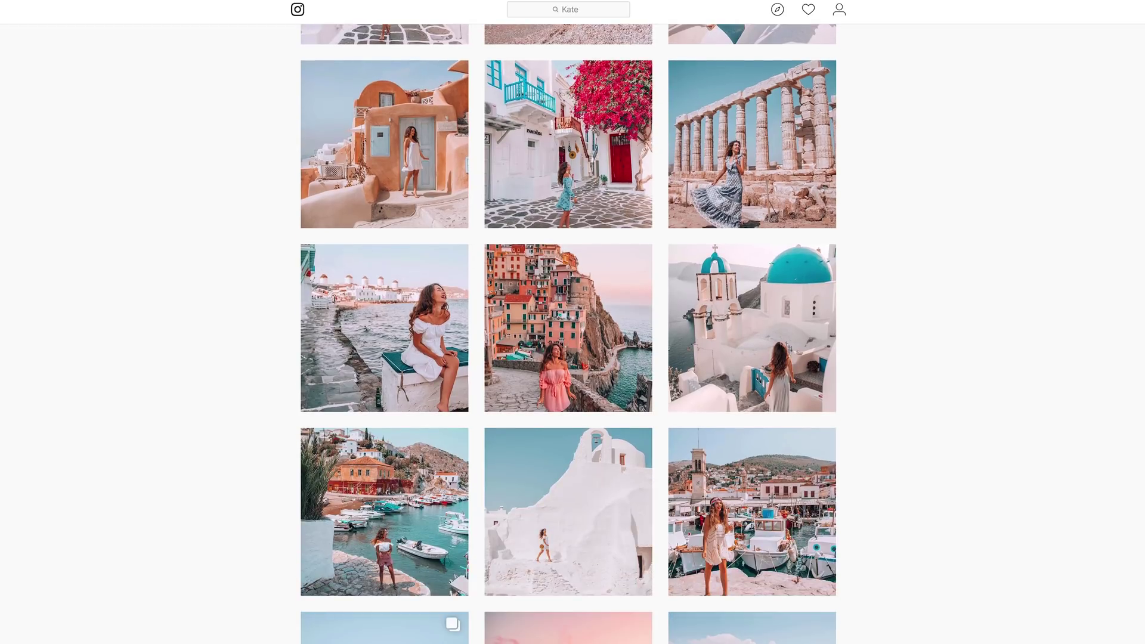
{"action": "scroll", "coordinate": [568, 334], "scroll_direction": "down", "scroll_amount": 1}
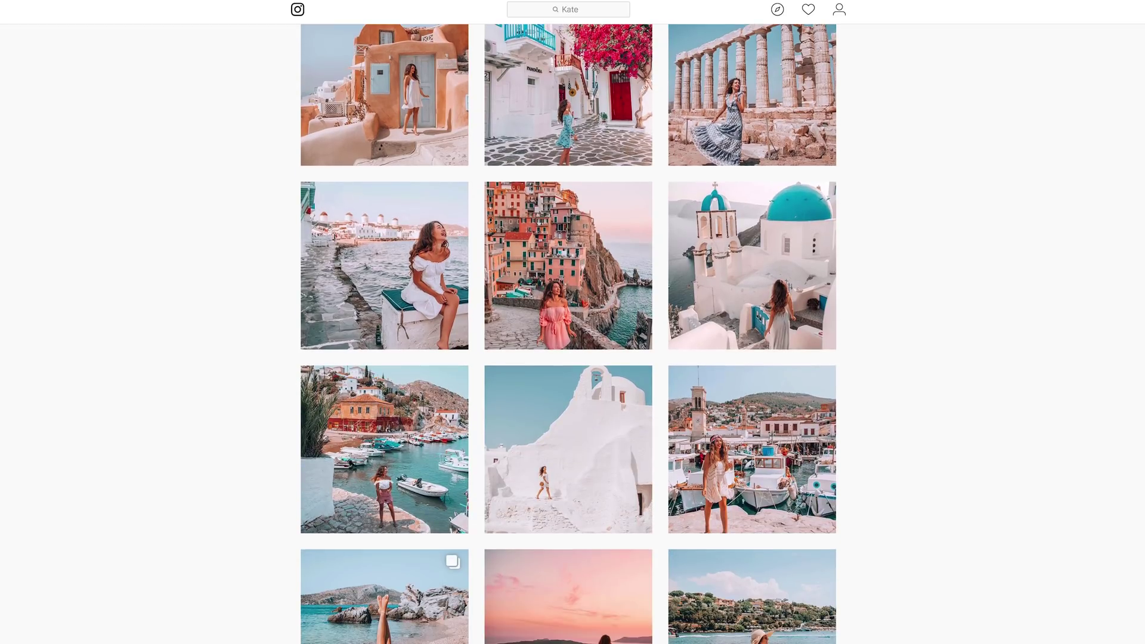
{"action": "scroll", "coordinate": [555, 160], "scroll_direction": "up", "scroll_amount": 10}
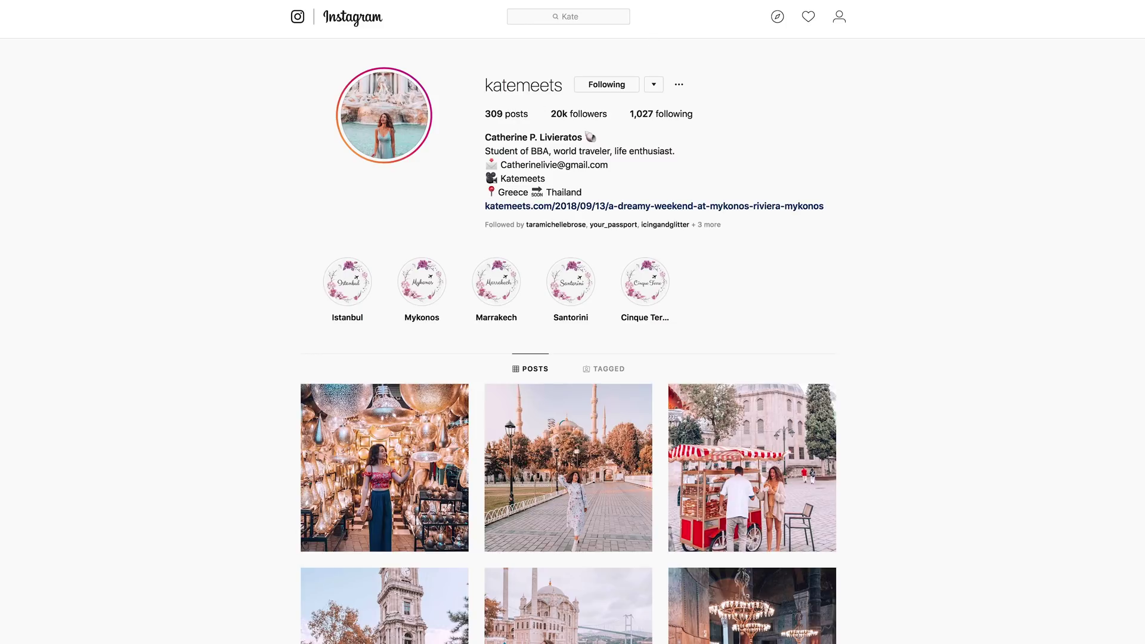
{"action": "scroll", "coordinate": [568, 334], "scroll_direction": "down", "scroll_amount": 6}
{"action": "scroll", "coordinate": [568, 334], "scroll_direction": "down", "scroll_amount": 2}
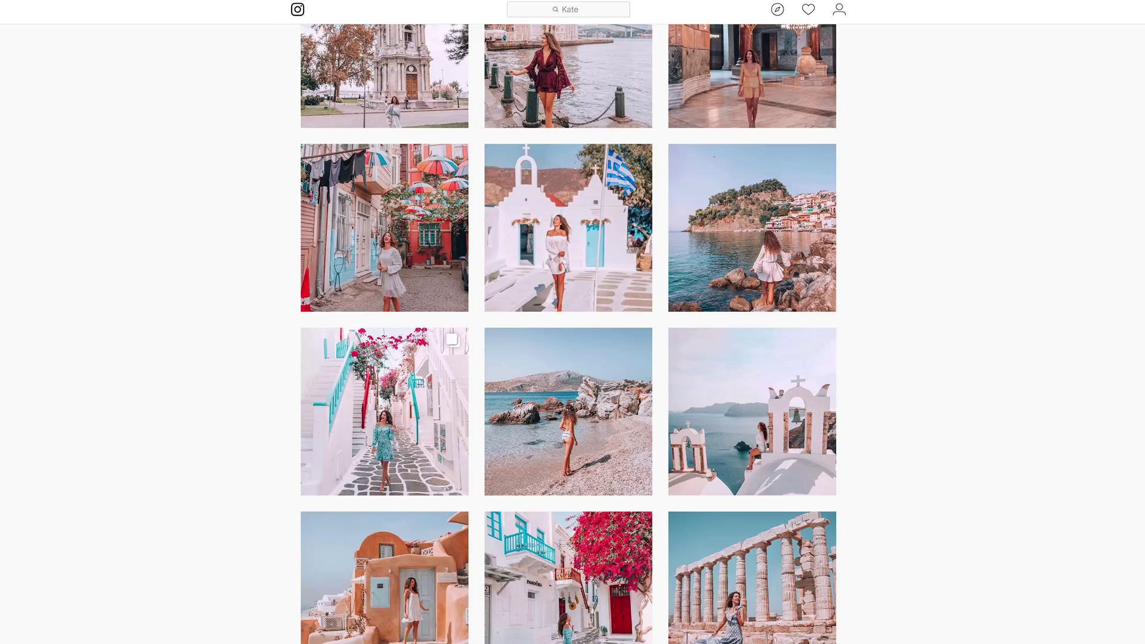
{"action": "scroll", "coordinate": [568, 334], "scroll_direction": "down", "scroll_amount": 7}
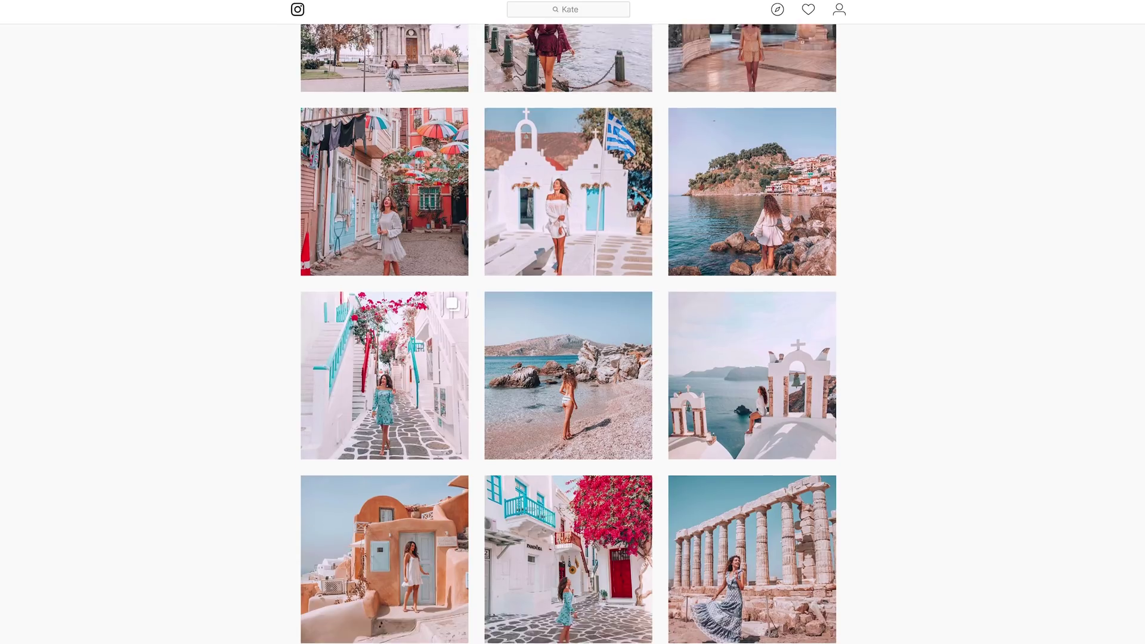
{"action": "scroll", "coordinate": [568, 334], "scroll_direction": "down", "scroll_amount": 7}
{"action": "scroll", "coordinate": [569, 334], "scroll_direction": "up", "scroll_amount": 1}
{"action": "scroll", "coordinate": [568, 334], "scroll_direction": "down", "scroll_amount": 10}
{"action": "scroll", "coordinate": [568, 334], "scroll_direction": "down", "scroll_amount": 15}
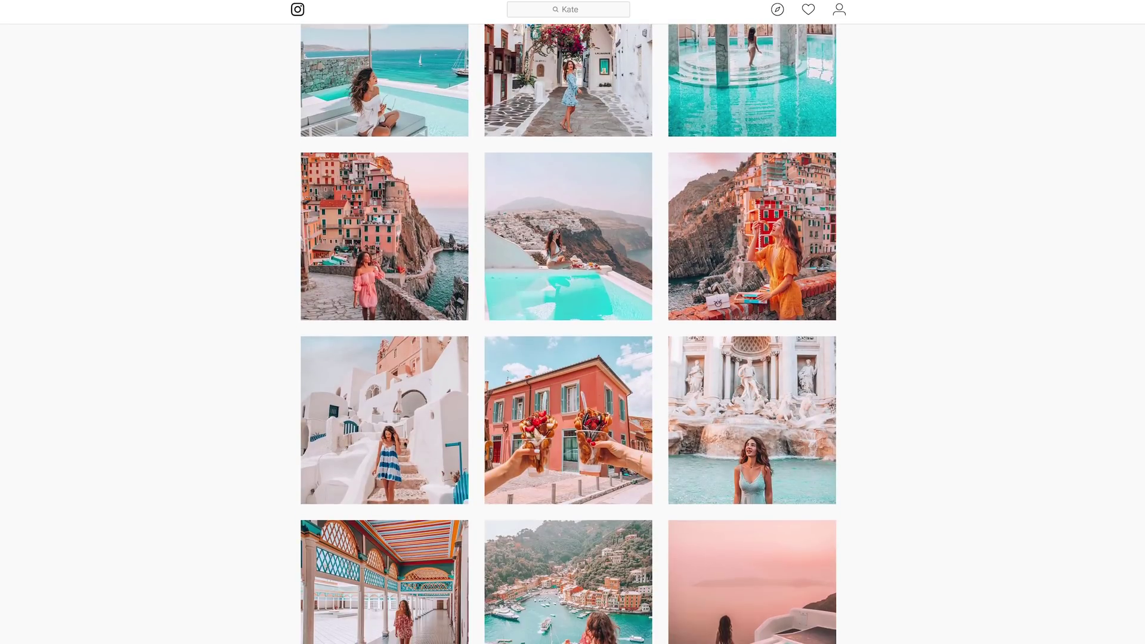
{"action": "scroll", "coordinate": [1084, 342], "scroll_direction": "down", "scroll_amount": 5}
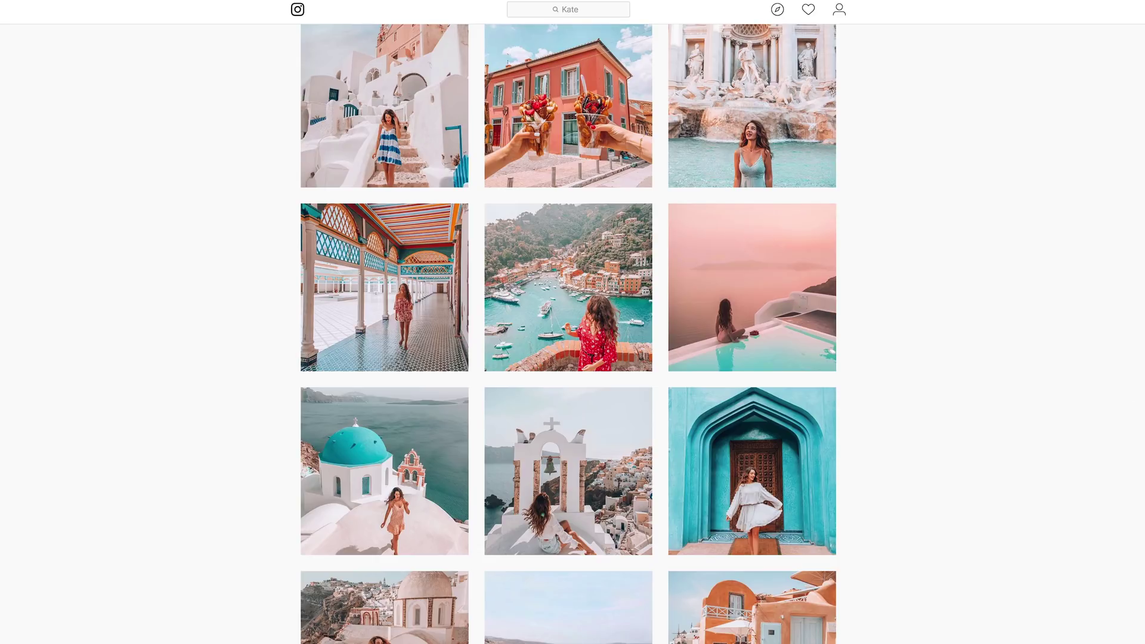
{"action": "scroll", "coordinate": [949, 312], "scroll_direction": "down", "scroll_amount": 7}
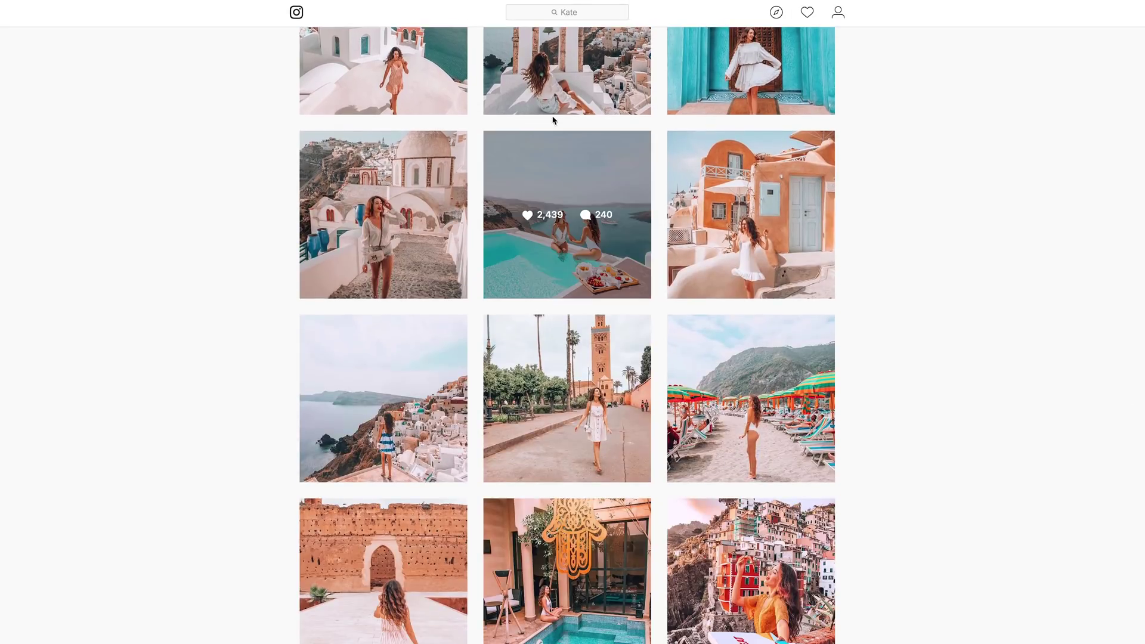
{"action": "left_click", "coordinate": [553, 133]}
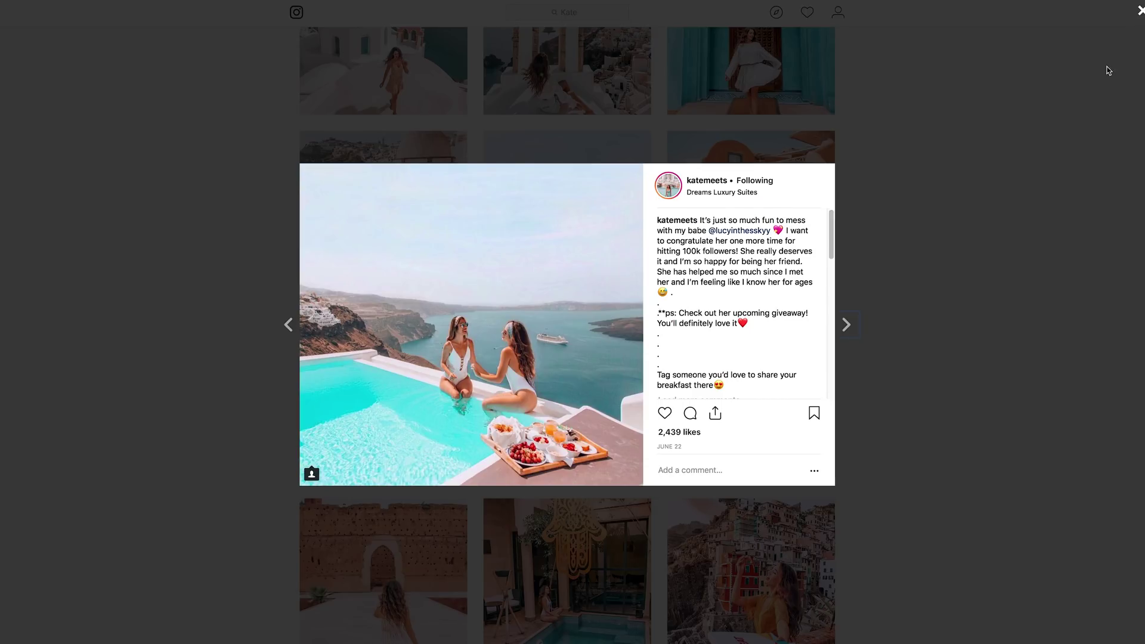
{"action": "left_click", "coordinate": [1107, 70]}
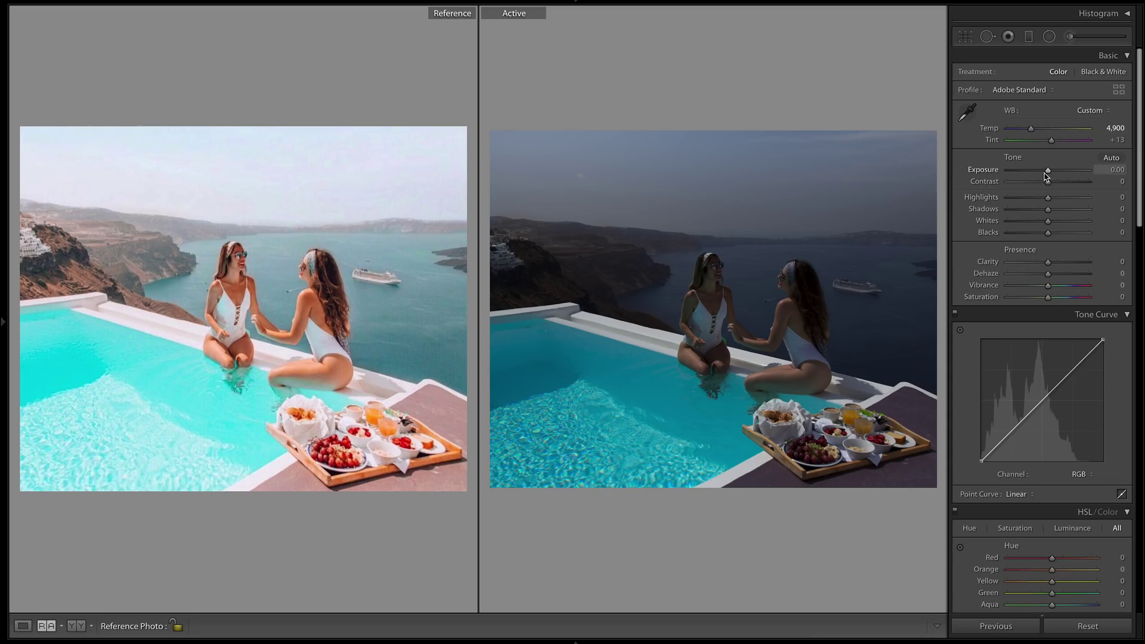
Step: In Lightroom, set the active photo's Exposure to +2.00, Contrast to −30, Shadows to +95, Clarity to +30 and Saturation to +15
{"action": "left_click_drag", "start_coordinate": [1048, 174], "coordinate": [1065, 174]}
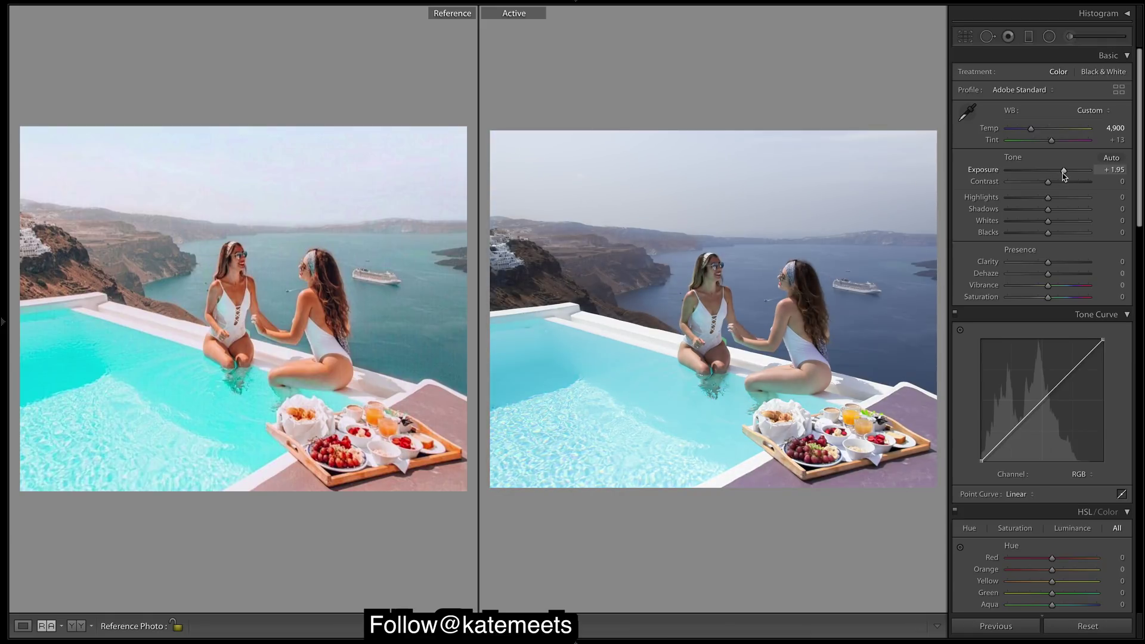
{"action": "left_click_drag", "start_coordinate": [1049, 185], "coordinate": [1037, 183]}
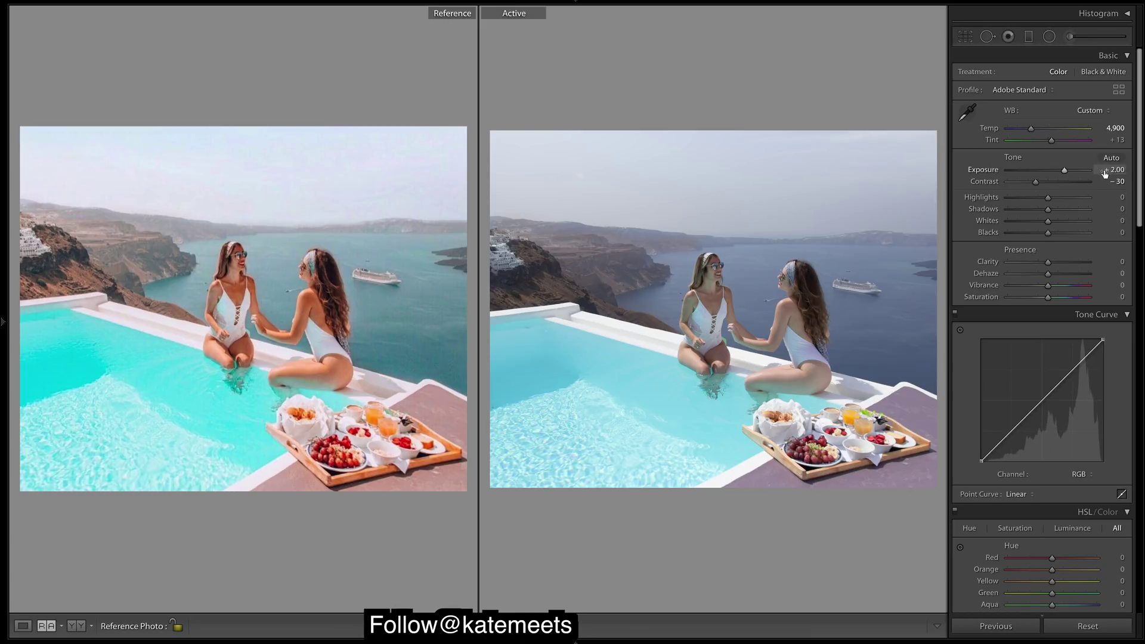
{"action": "left_click", "coordinate": [1081, 209]}
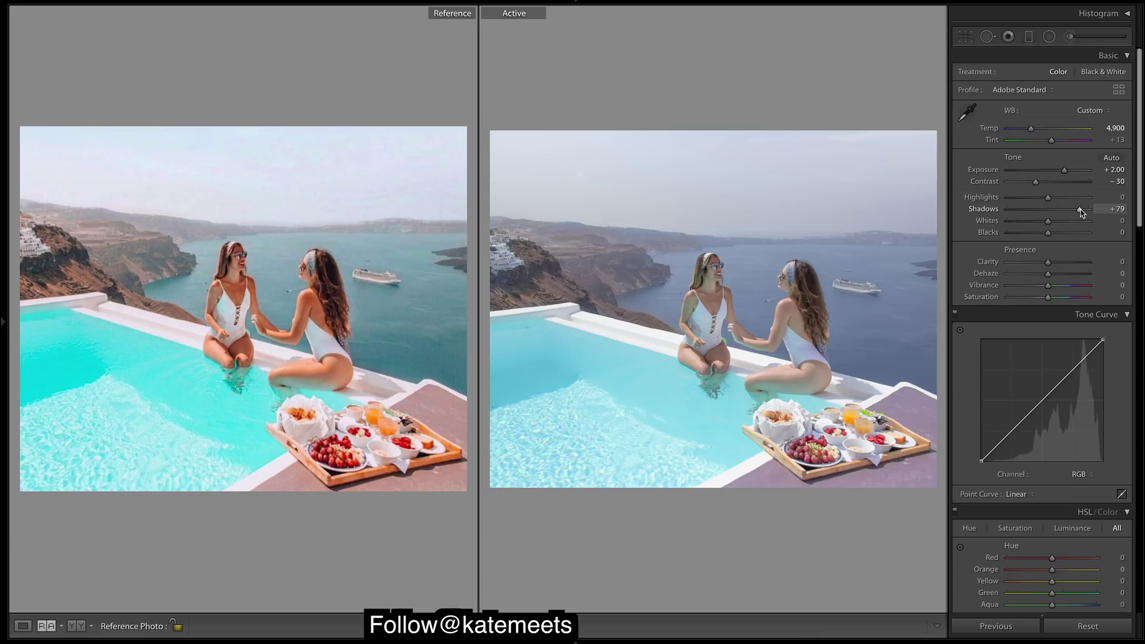
{"action": "left_click_drag", "start_coordinate": [1081, 212], "coordinate": [1087, 212]}
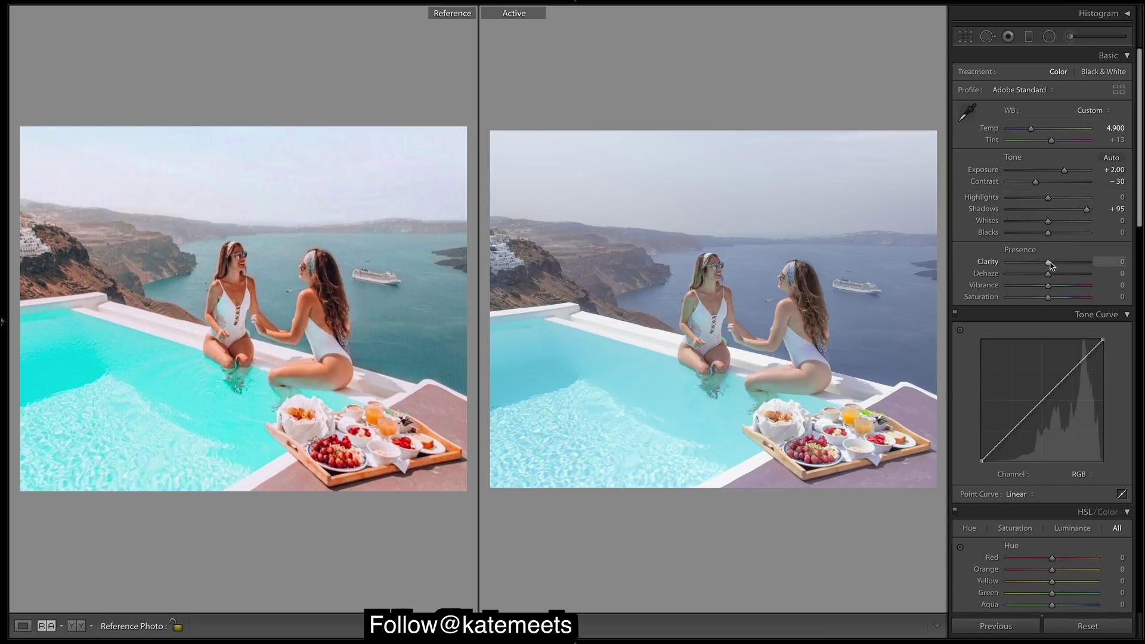
{"action": "left_click_drag", "start_coordinate": [1049, 262], "coordinate": [1062, 264]}
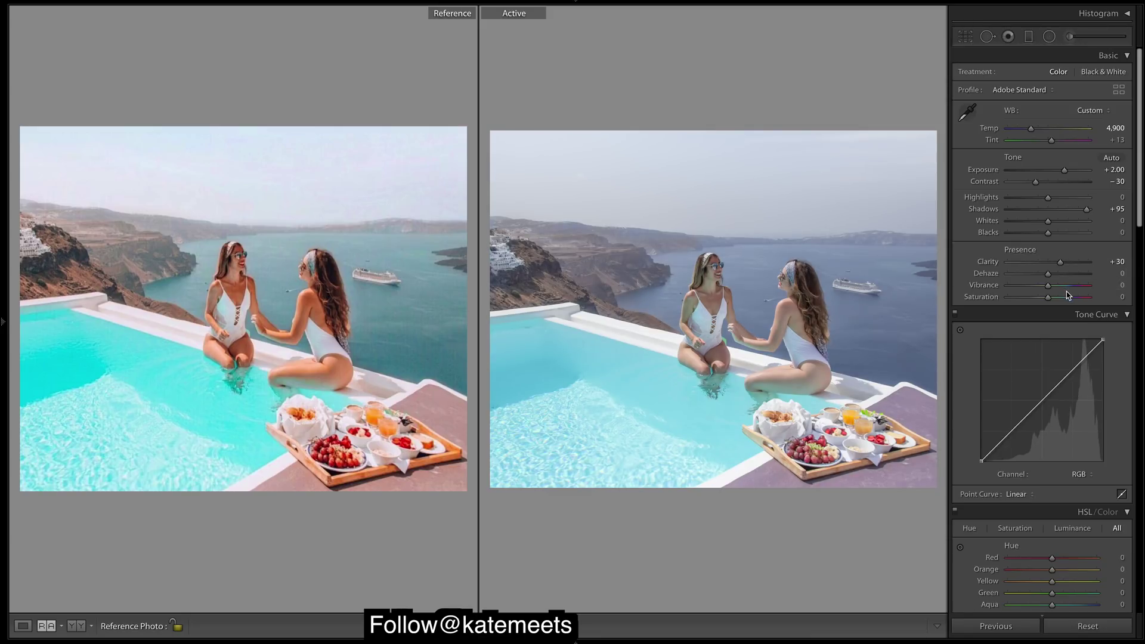
{"action": "left_click_drag", "start_coordinate": [1048, 298], "coordinate": [1057, 303]}
Step: Shape the Red channel tone curve with lowered shadows, raised midtones and a highlight point at about 77.6 / 82.4 %
{"action": "left_click", "coordinate": [1087, 475]}
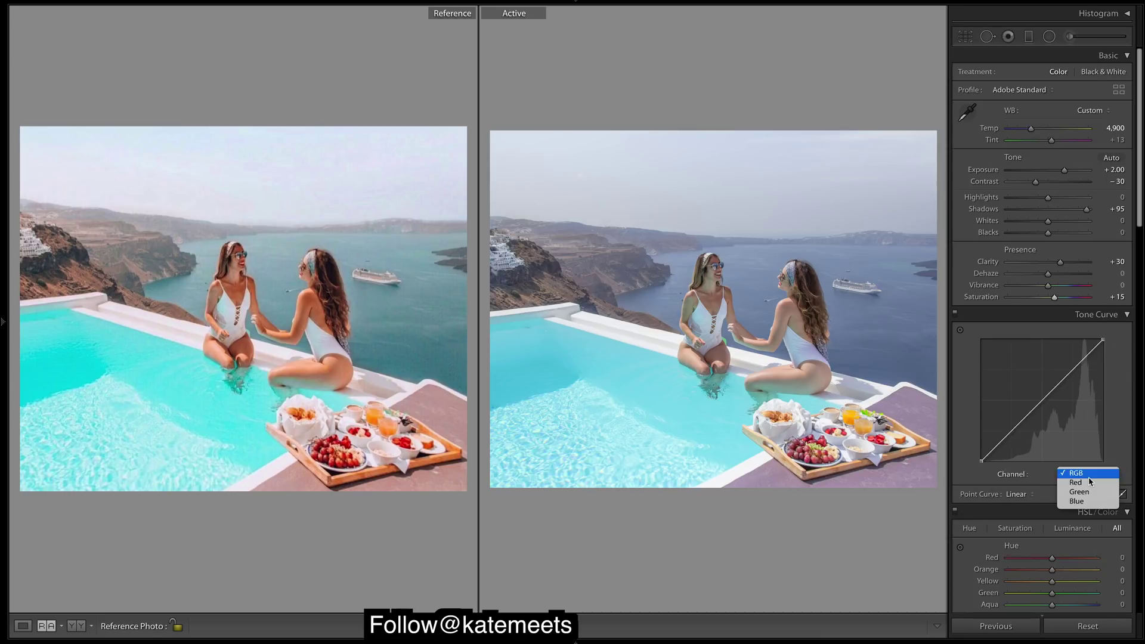
{"action": "left_click", "coordinate": [1086, 483]}
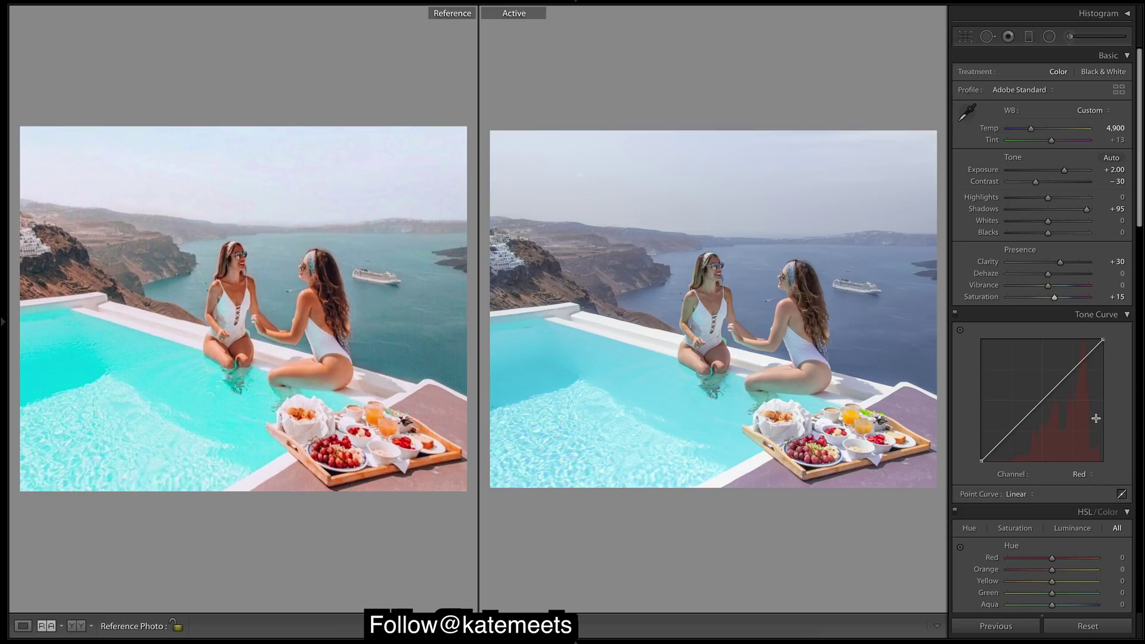
{"action": "left_click_drag", "start_coordinate": [1010, 432], "coordinate": [1039, 398]}
{"action": "left_click_drag", "start_coordinate": [1076, 357], "coordinate": [1078, 360]}
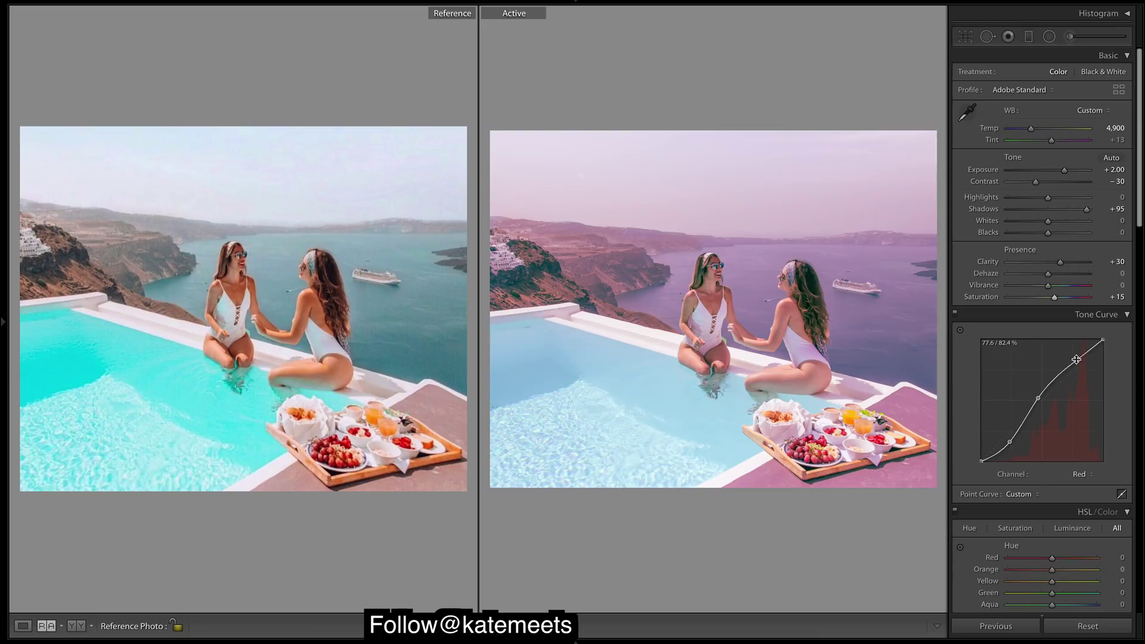
Step: Shape the Green channel tone curve with three points, lowering the shadows and raising the midtones and highlights
{"action": "left_click", "coordinate": [1081, 474]}
{"action": "left_click", "coordinate": [1081, 484]}
{"action": "left_click_drag", "start_coordinate": [1009, 433], "coordinate": [1039, 402]}
{"action": "left_click_drag", "start_coordinate": [1076, 358], "coordinate": [1077, 362]}
Step: Shape the Blue channel tone curve with lowered shadows, a near-neutral midtone point and raised highlights
{"action": "left_click", "coordinate": [1095, 473]}
{"action": "left_click", "coordinate": [1095, 483]}
{"action": "left_click_drag", "start_coordinate": [999, 443], "coordinate": [1000, 450]}
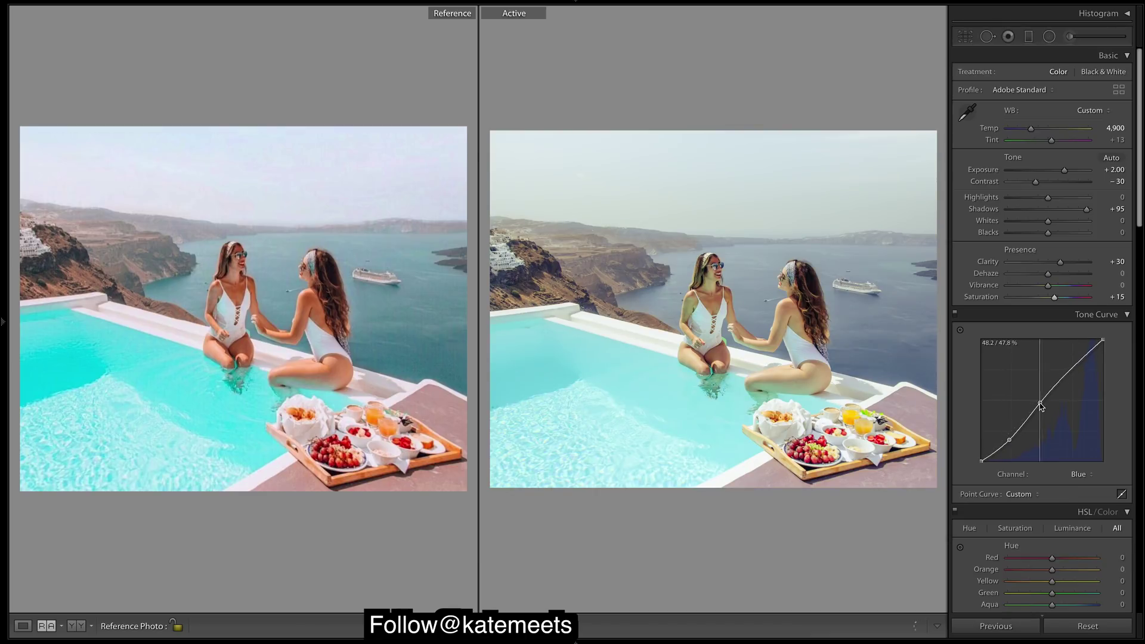
{"action": "left_click_drag", "start_coordinate": [1070, 373], "coordinate": [1070, 362]}
Step: Fade the blacks on the RGB tone curve by lifting its black point, and add shadow, midtone and slightly raised highlight points
{"action": "left_click", "coordinate": [1079, 474]}
{"action": "left_click", "coordinate": [1081, 443]}
{"action": "left_click_drag", "start_coordinate": [1007, 444], "coordinate": [1007, 439]}
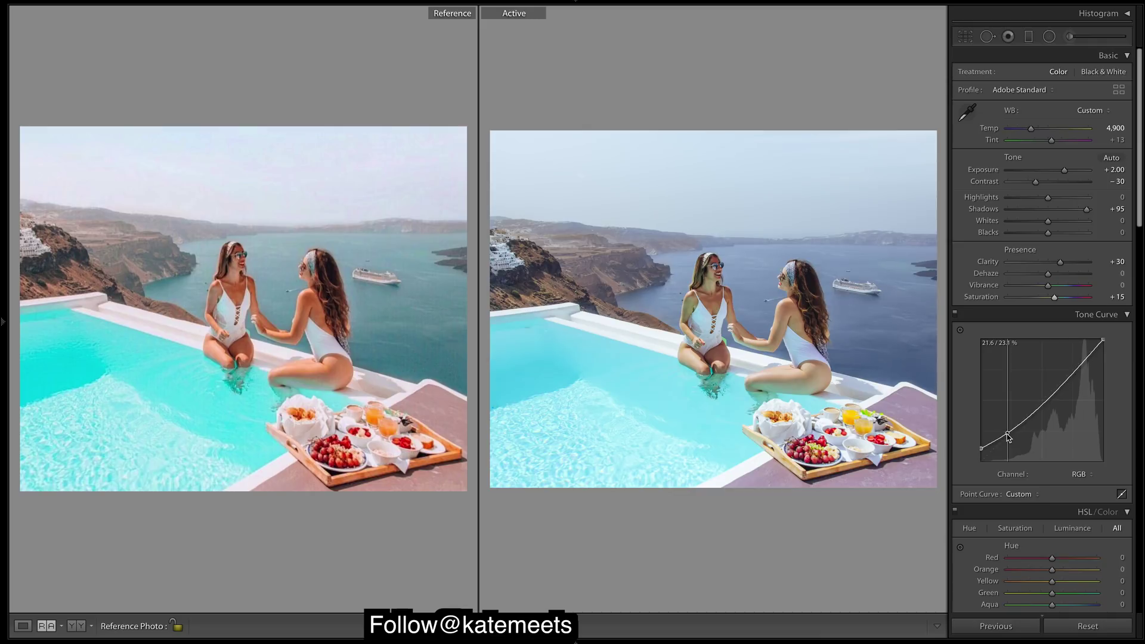
{"action": "left_click_drag", "start_coordinate": [1045, 399], "coordinate": [1041, 405]}
{"action": "left_click_drag", "start_coordinate": [1073, 373], "coordinate": [1071, 371]}
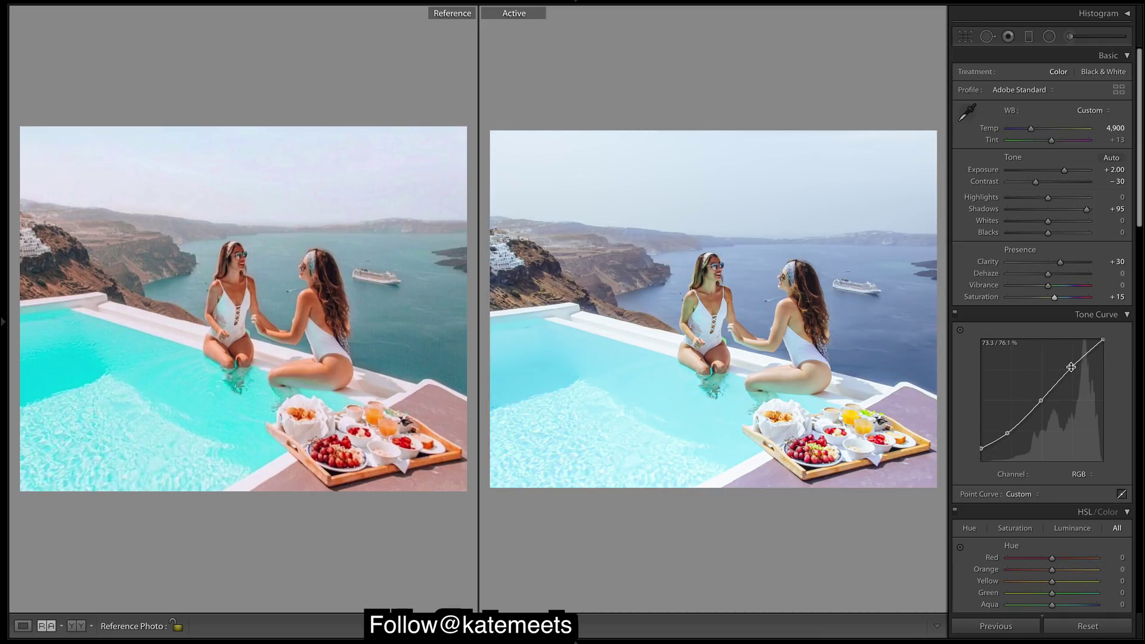
Step: Review the finished Red, Green and Blue tone curves one by one and return to the RGB curve
{"action": "left_click", "coordinate": [1095, 480]}
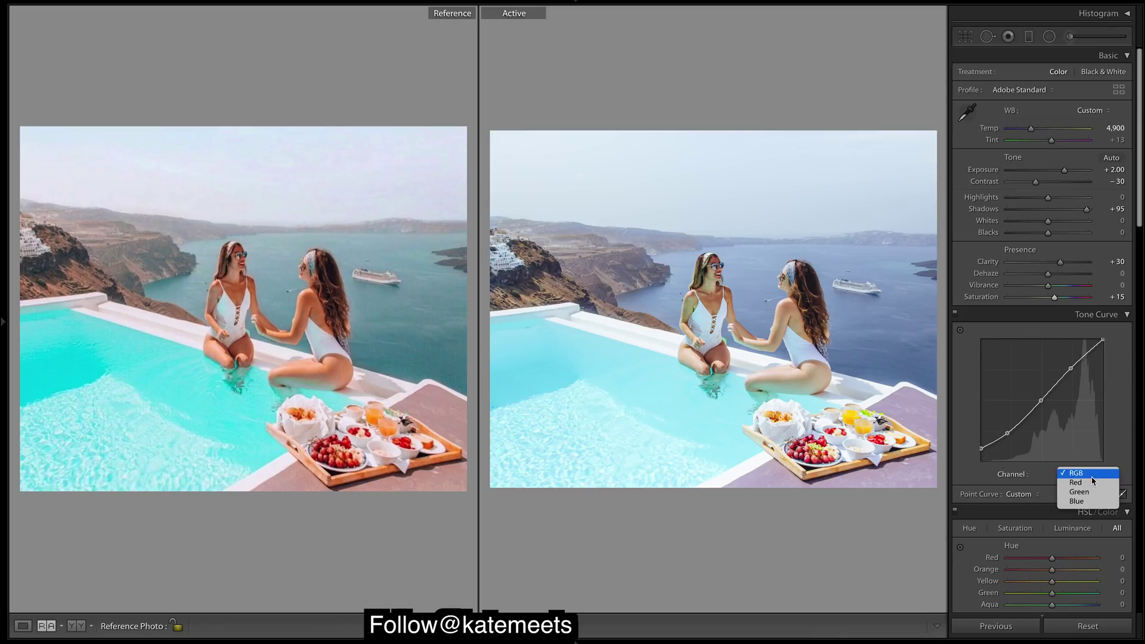
{"action": "left_click", "coordinate": [1084, 484]}
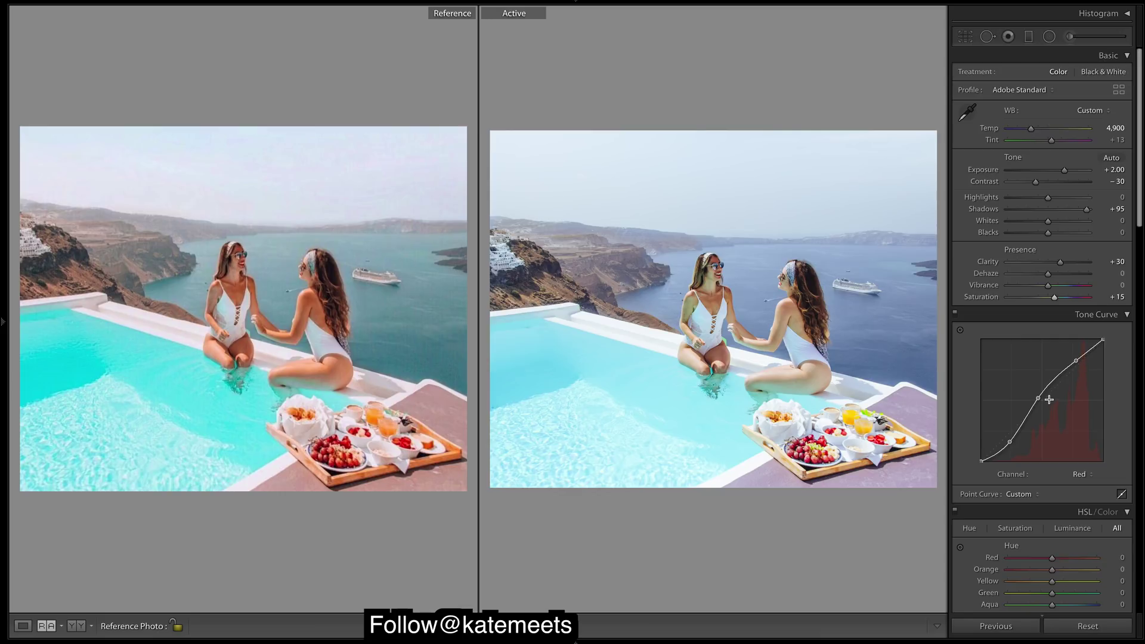
{"action": "left_click", "coordinate": [1085, 475]}
{"action": "left_click", "coordinate": [1081, 486]}
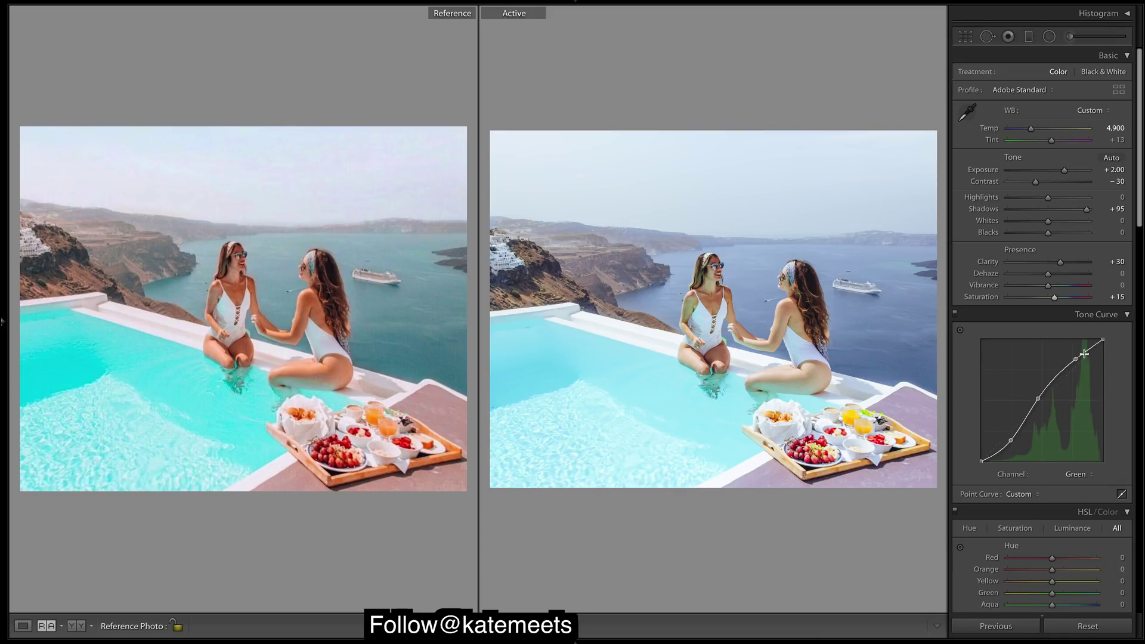
{"action": "left_click", "coordinate": [1086, 477]}
{"action": "left_click", "coordinate": [1085, 486]}
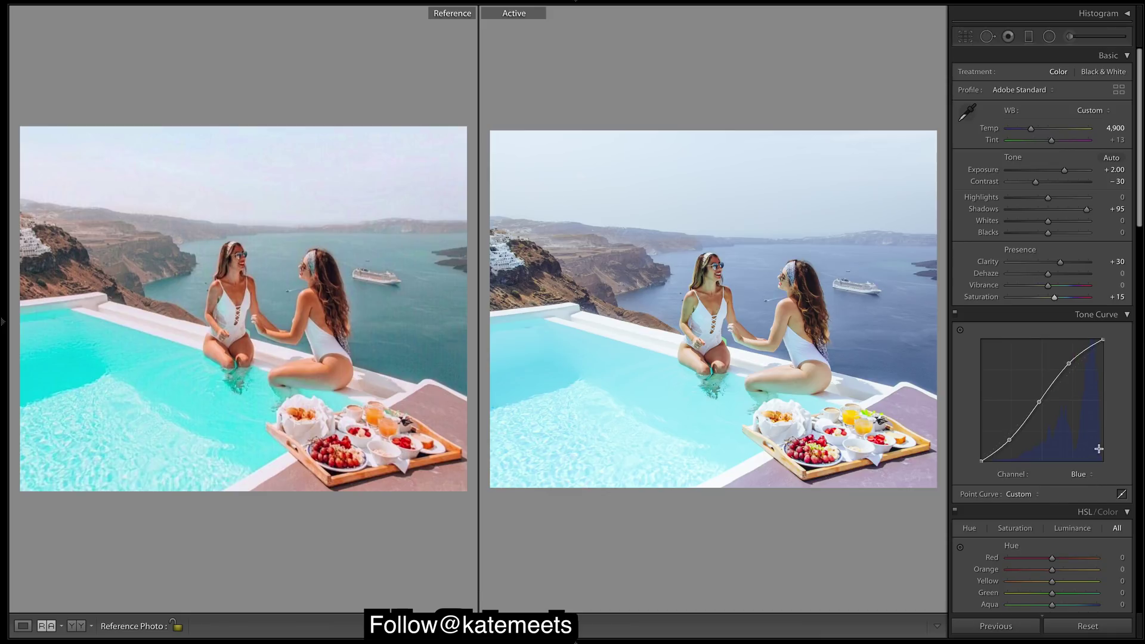
{"action": "left_click", "coordinate": [1085, 474]}
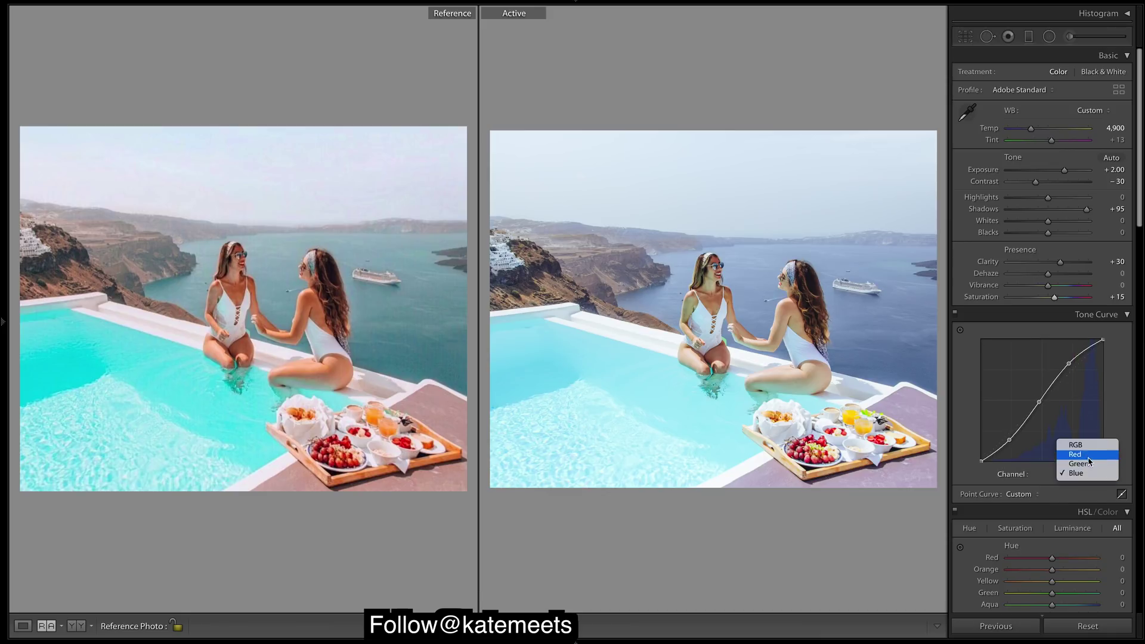
{"action": "left_click", "coordinate": [1087, 447]}
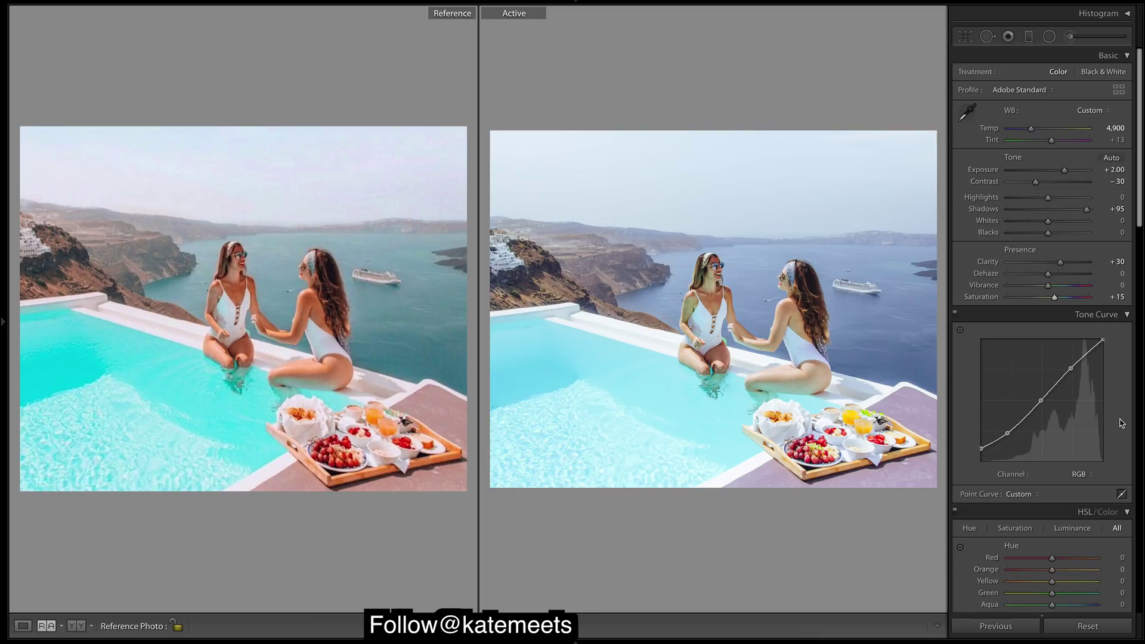
{"action": "left_click", "coordinate": [1096, 476]}
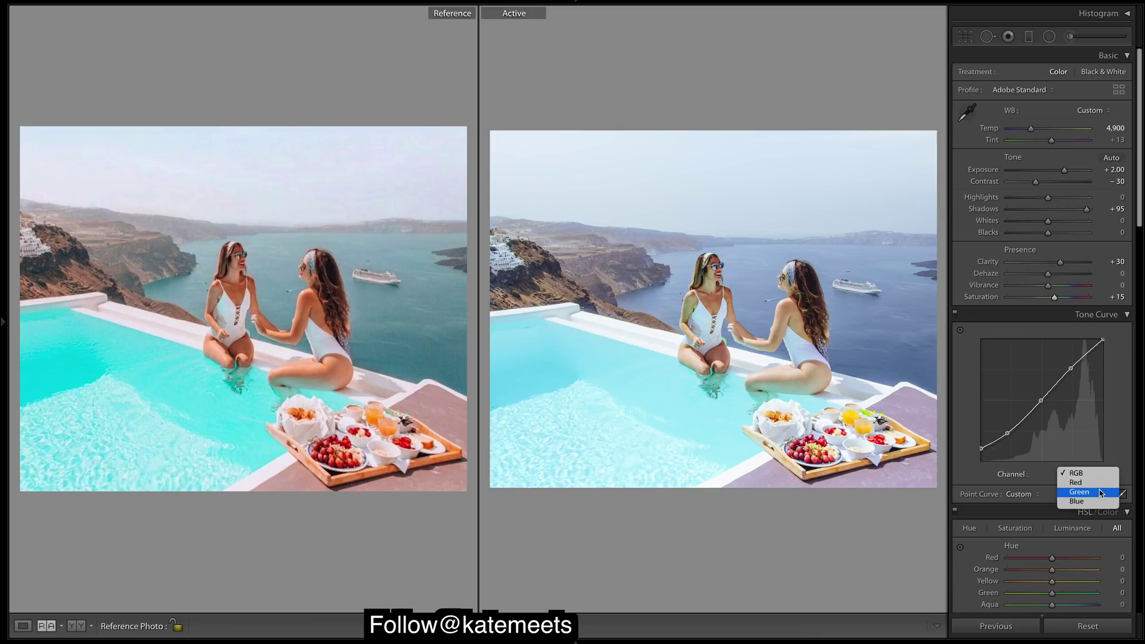
{"action": "left_click", "coordinate": [1139, 414]}
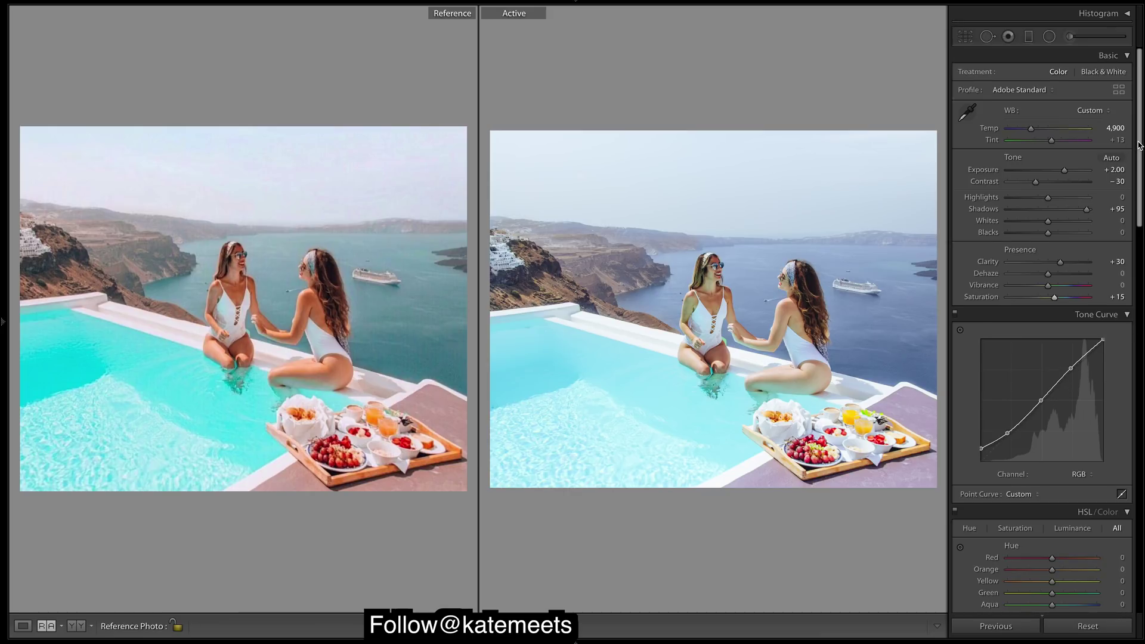
Step: Split-tone the photo with highlights at hue 8 and saturation 14, and shadows at hue 12 and saturation 5
{"action": "scroll", "coordinate": [1140, 147], "scroll_direction": "down", "scroll_amount": 6}
{"action": "scroll", "coordinate": [1048, 332], "scroll_direction": "down", "scroll_amount": 4}
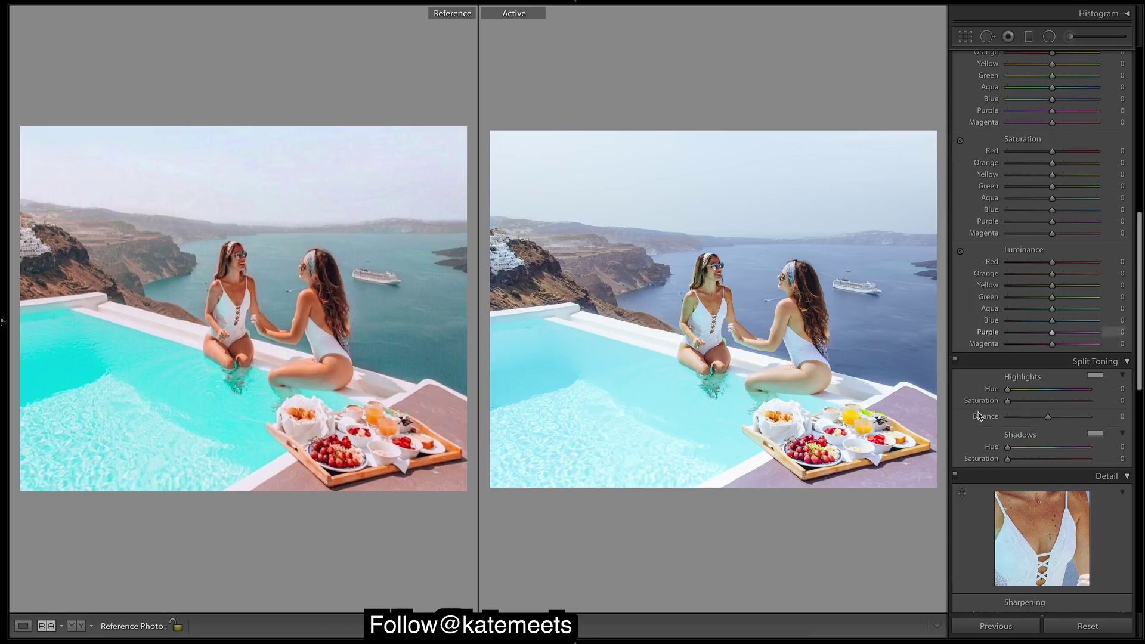
{"action": "left_click_drag", "start_coordinate": [1011, 388], "coordinate": [1012, 391]}
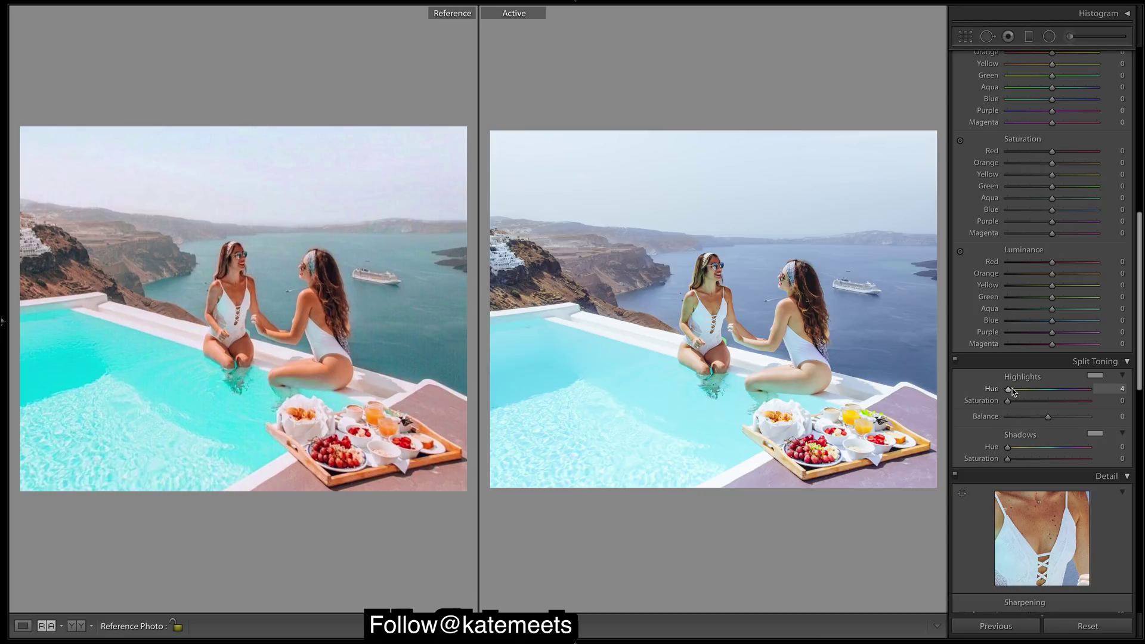
{"action": "left_click_drag", "start_coordinate": [1012, 390], "coordinate": [1020, 404]}
{"action": "left_click_drag", "start_coordinate": [1008, 448], "coordinate": [1012, 451]}
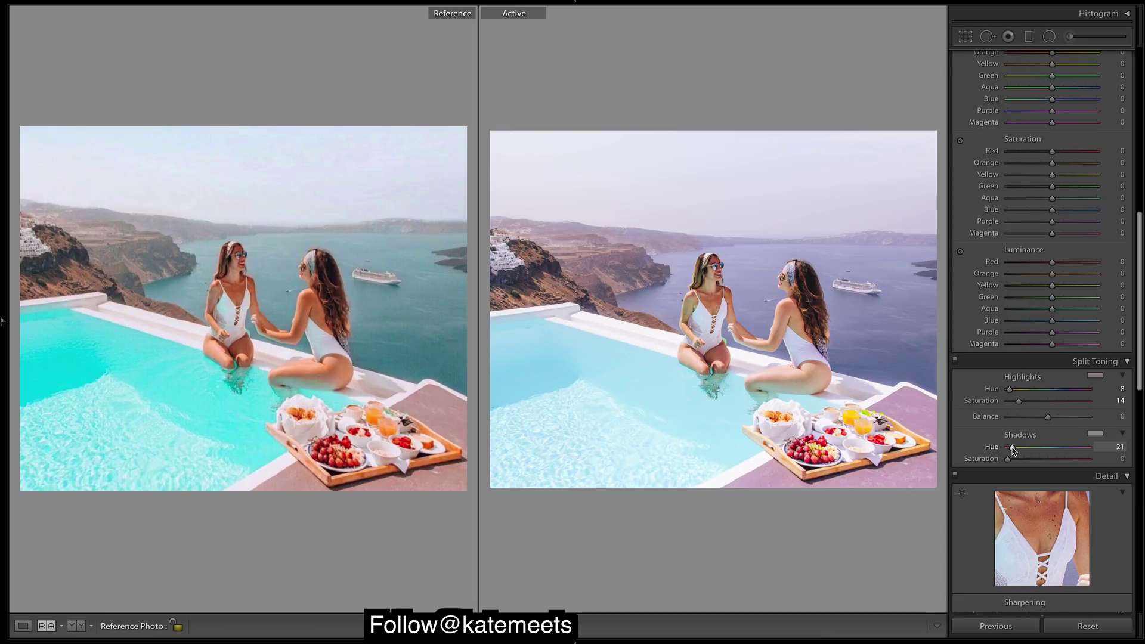
{"action": "left_click_drag", "start_coordinate": [1012, 452], "coordinate": [1011, 452]}
{"action": "left_click_drag", "start_coordinate": [1012, 452], "coordinate": [1010, 451]}
Step: Shift the HSL hues to Red -3, Yellow -82, Blue -38 and Aqua +22
{"action": "scroll", "coordinate": [1102, 230], "scroll_direction": "up", "scroll_amount": 3}
{"action": "scroll", "coordinate": [1102, 230], "scroll_direction": "down", "scroll_amount": 1}
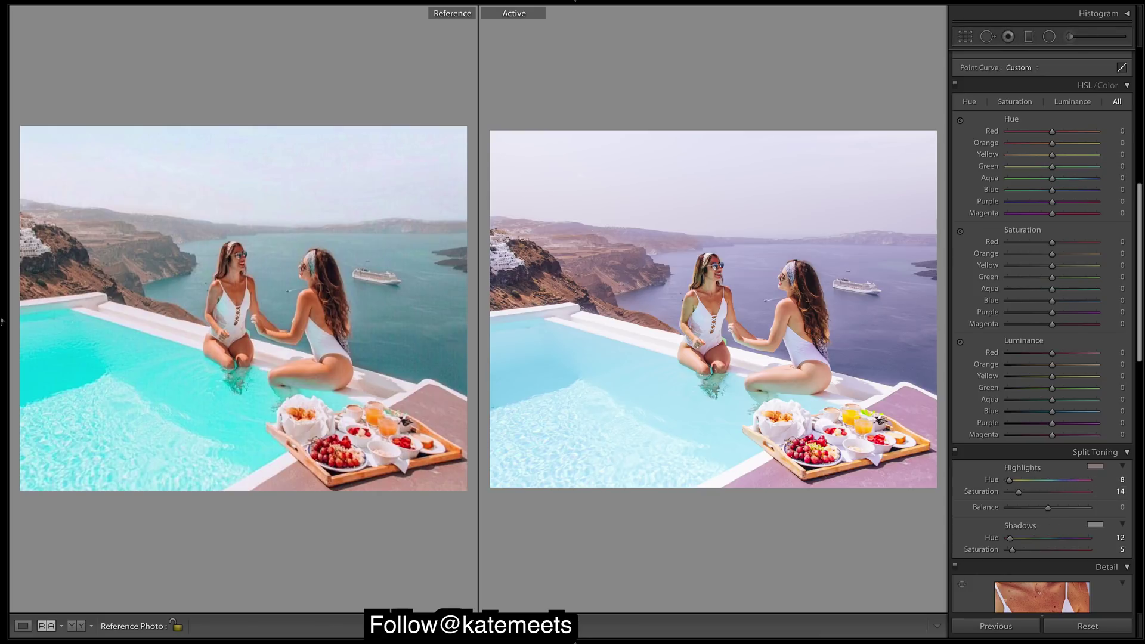
{"action": "left_click", "coordinate": [1051, 132]}
{"action": "mouse_move", "coordinate": [1027, 155]}
{"action": "left_mouse_down"}
{"action": "mouse_move", "coordinate": [1080, 162]}
{"action": "mouse_move", "coordinate": [938, 166]}
{"action": "mouse_move", "coordinate": [1050, 168]}
{"action": "mouse_move", "coordinate": [993, 199]}
{"action": "mouse_move", "coordinate": [1018, 168]}
{"action": "left_mouse_up"}
{"action": "left_click_drag", "start_coordinate": [1048, 196], "coordinate": [1035, 193]}
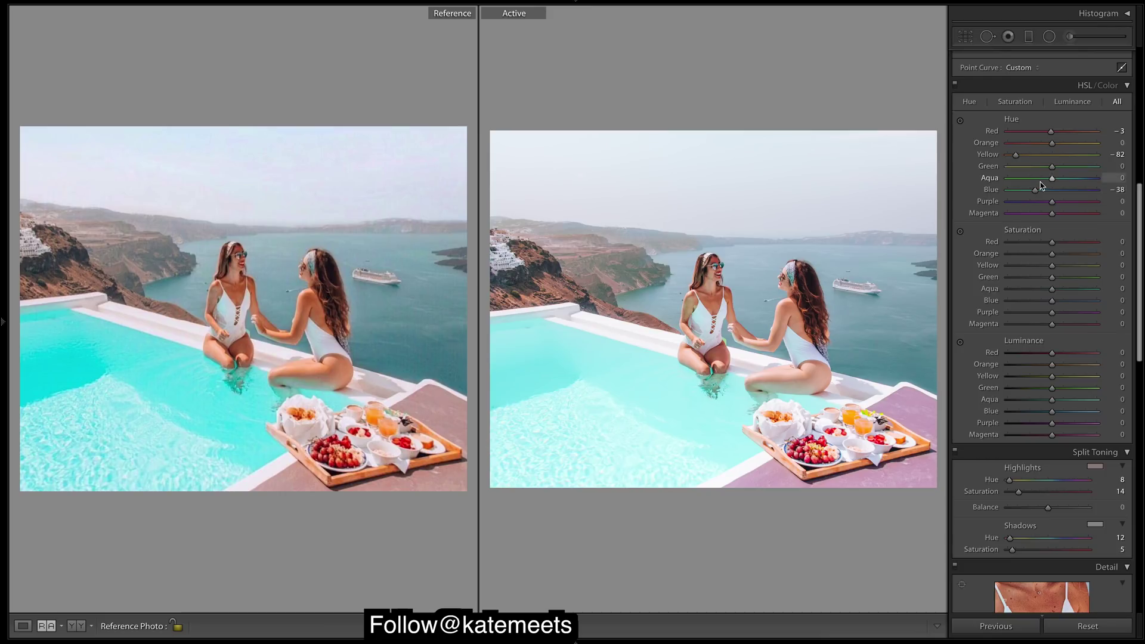
{"action": "left_click_drag", "start_coordinate": [1053, 180], "coordinate": [1068, 179]}
{"action": "left_click_drag", "start_coordinate": [1064, 180], "coordinate": [1063, 180]}
Step: Set the HSL saturation to Red +10, Orange +50, Yellow +46 and Green -80
{"action": "mouse_move", "coordinate": [1053, 256]}
{"action": "left_mouse_down"}
{"action": "mouse_move", "coordinate": [1076, 260]}
{"action": "mouse_move", "coordinate": [1057, 250]}
{"action": "left_mouse_up"}
{"action": "left_click_drag", "start_coordinate": [1059, 250], "coordinate": [1060, 251]}
{"action": "left_click_drag", "start_coordinate": [1052, 265], "coordinate": [1098, 267]}
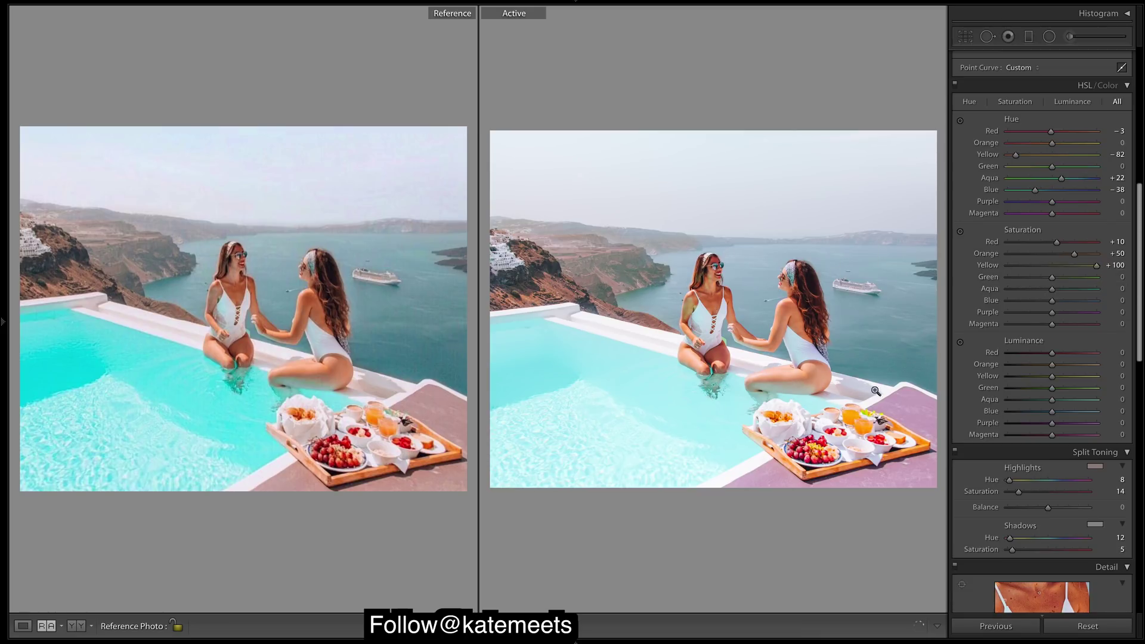
{"action": "left_click_drag", "start_coordinate": [1096, 266], "coordinate": [1078, 267]}
{"action": "left_click_drag", "start_coordinate": [1079, 269], "coordinate": [1077, 269]}
{"action": "left_click_drag", "start_coordinate": [1031, 281], "coordinate": [1008, 278]}
{"action": "left_click", "coordinate": [1017, 278]}
Step: Reduce the purple tint of the pool deck by setting HSL saturation to Purple -100 and Magenta -34
{"action": "left_click_drag", "start_coordinate": [1052, 312], "coordinate": [968, 328]}
{"action": "key", "text": "backslash"}
{"action": "key", "text": "backslash"}
{"action": "key", "text": "backslash"}
{"action": "key", "text": "backslash"}
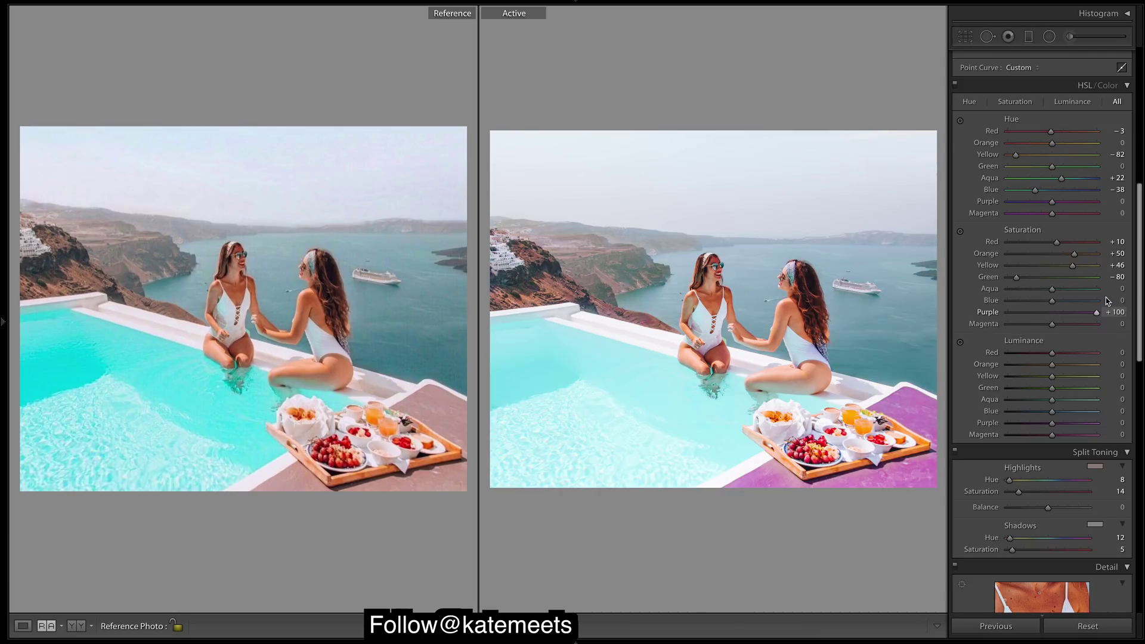
{"action": "left_click_drag", "start_coordinate": [1008, 311], "coordinate": [1053, 339]}
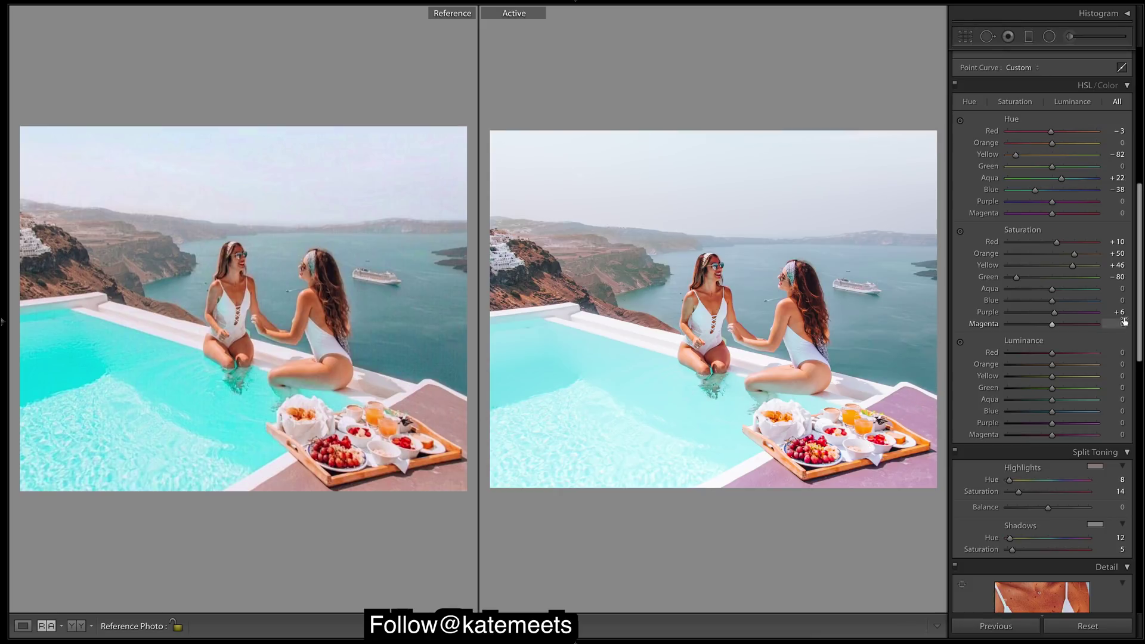
{"action": "left_click_drag", "start_coordinate": [1054, 313], "coordinate": [930, 337]}
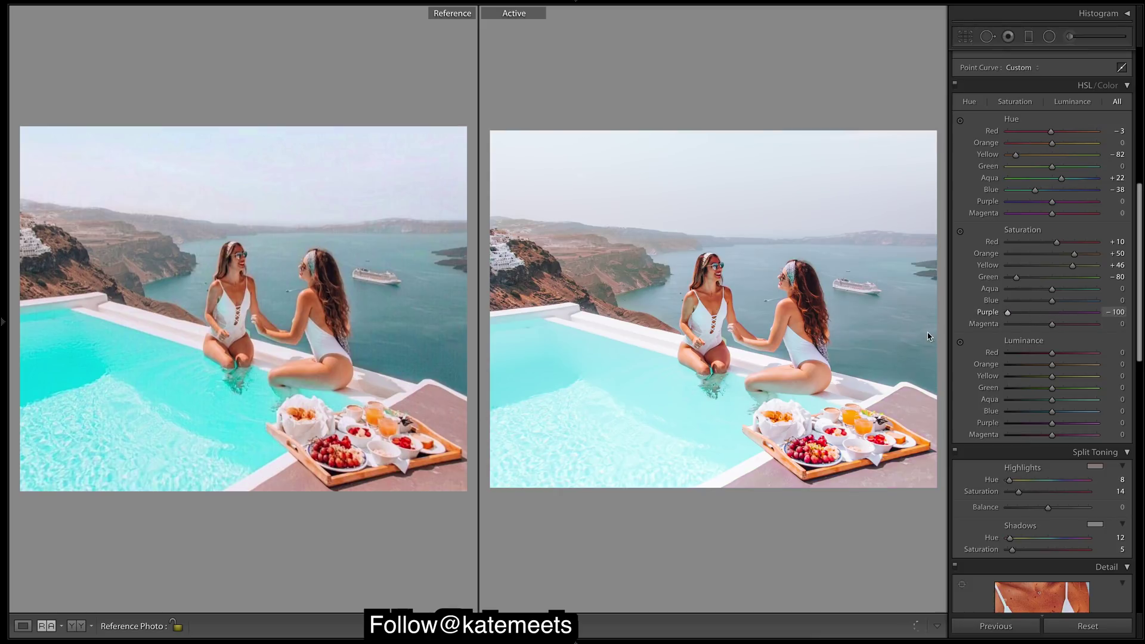
{"action": "left_click_drag", "start_coordinate": [1052, 323], "coordinate": [1045, 353]}
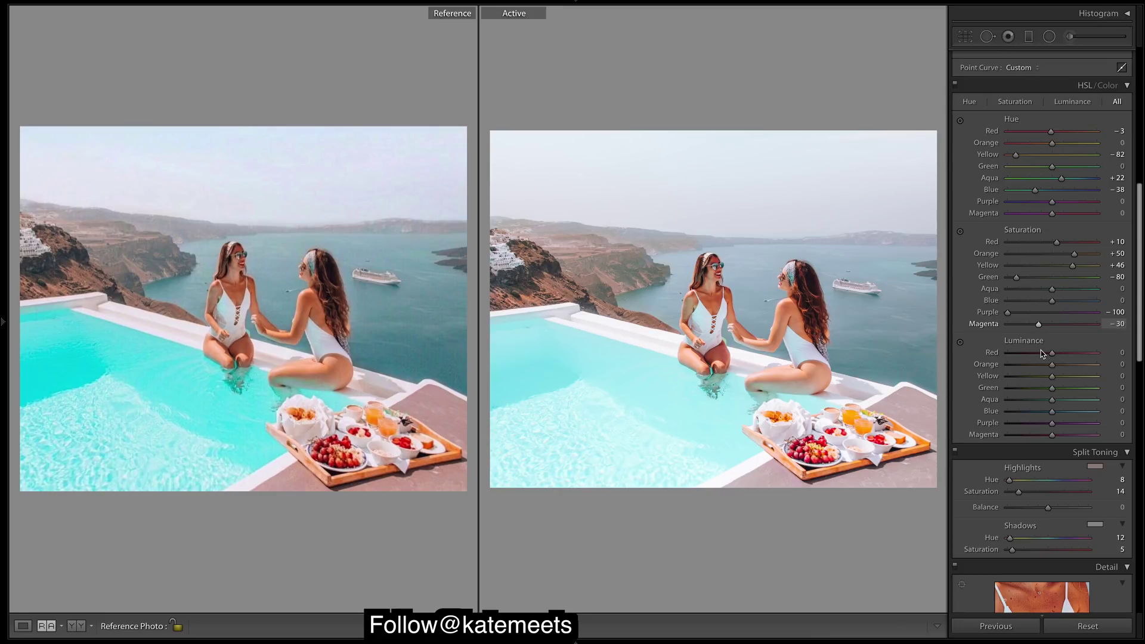
{"action": "left_click_drag", "start_coordinate": [1040, 353], "coordinate": [1038, 353]}
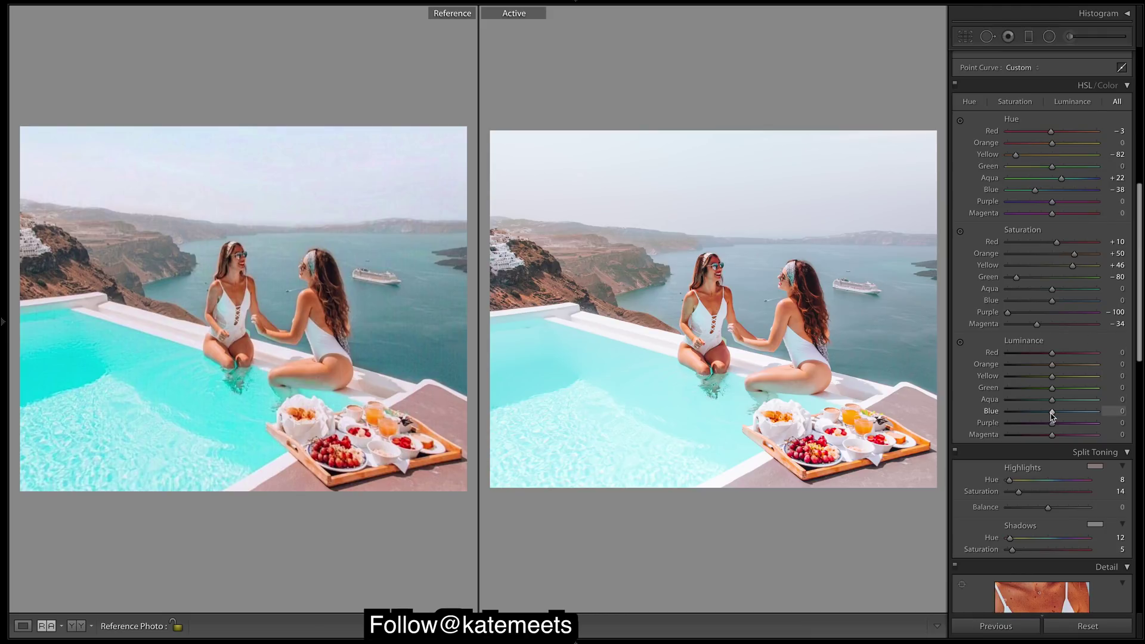
Step: Adjust the HSL luminance to Blue -25, Aqua -46, Orange -27, Red -25 and Yellow +2
{"action": "left_click_drag", "start_coordinate": [1052, 416], "coordinate": [1039, 415]}
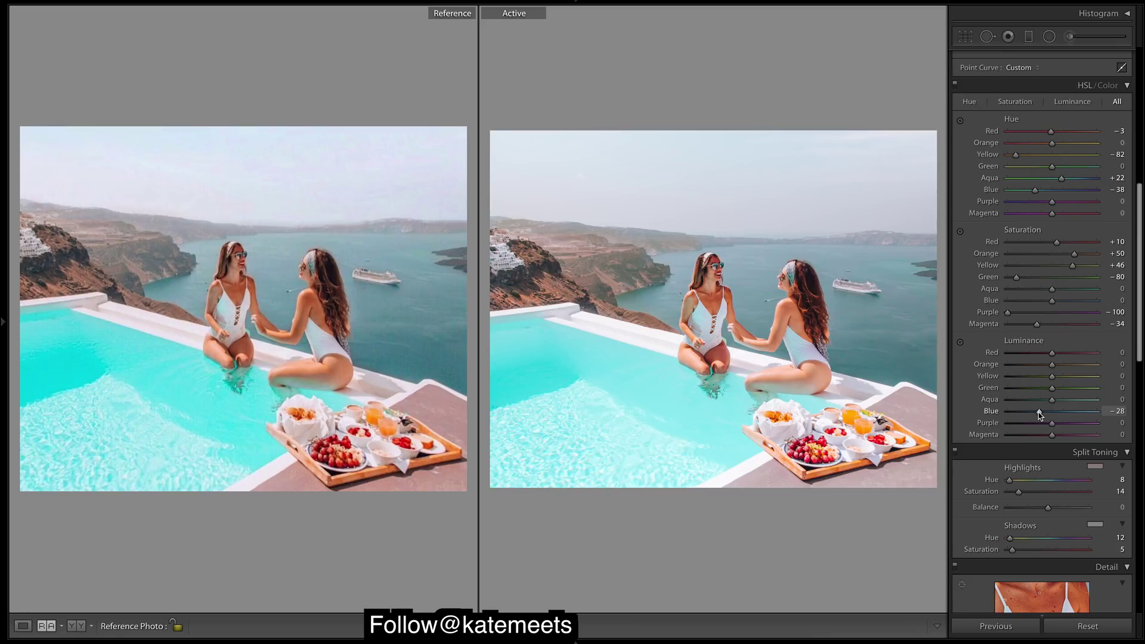
{"action": "left_click_drag", "start_coordinate": [1039, 416], "coordinate": [1042, 416]}
{"action": "left_click_drag", "start_coordinate": [1051, 401], "coordinate": [1031, 401]}
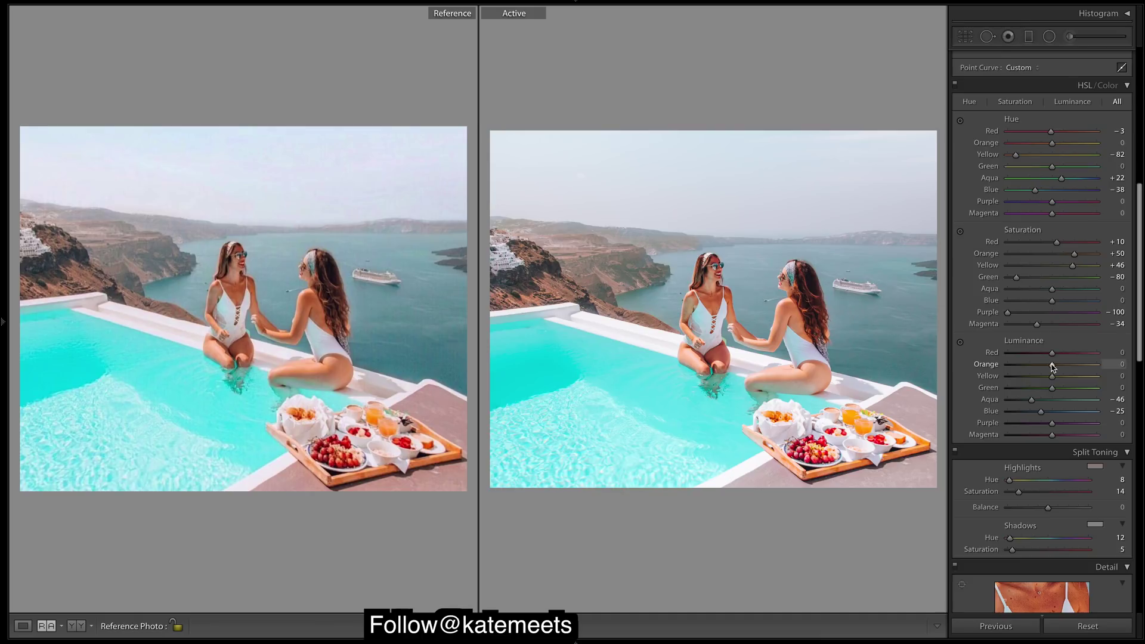
{"action": "left_click_drag", "start_coordinate": [1053, 368], "coordinate": [1042, 367]}
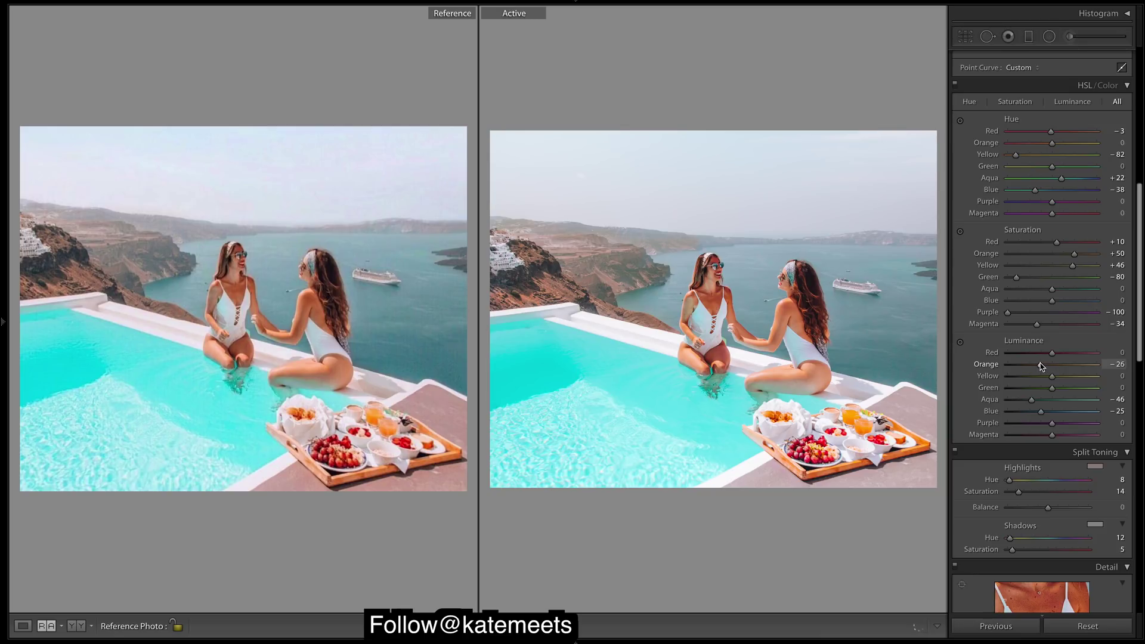
{"action": "left_click_drag", "start_coordinate": [1048, 354], "coordinate": [1041, 358]}
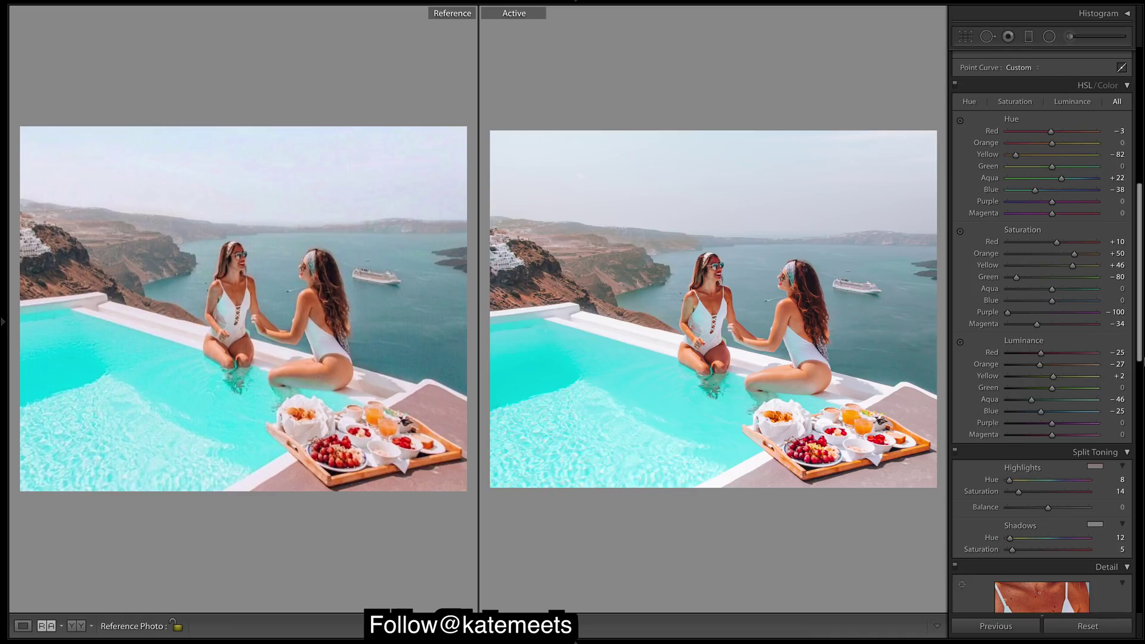
Step: Shift the HSL Red hue to +37 to warm the reds toward orange
{"action": "left_click_drag", "start_coordinate": [1142, 354], "coordinate": [1141, 320]}
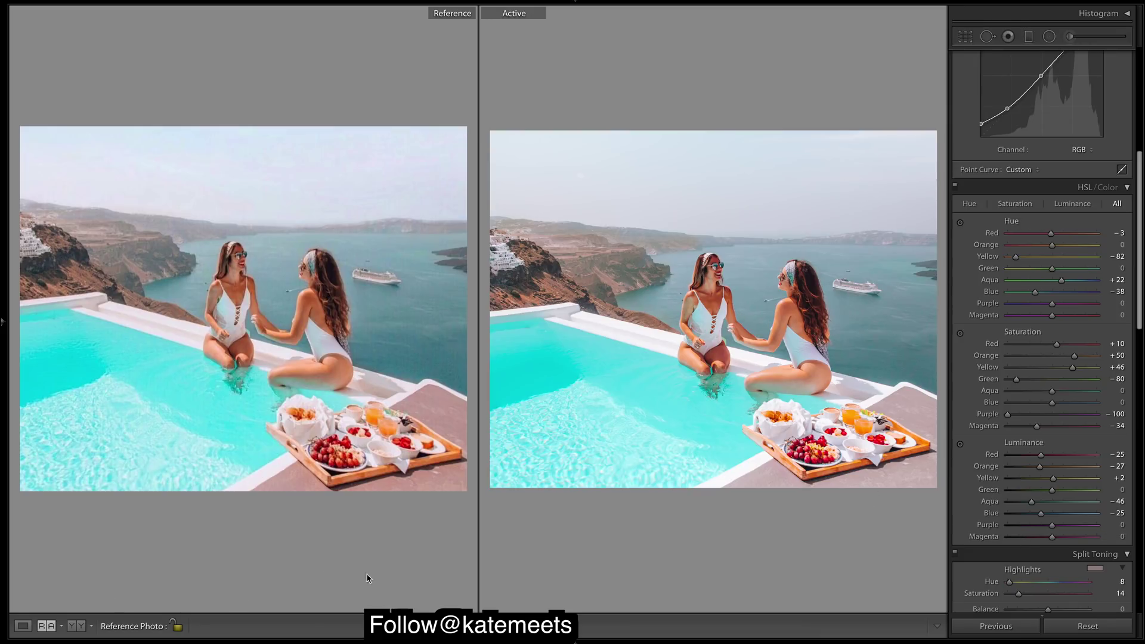
{"action": "mouse_move", "coordinate": [1051, 233]}
{"action": "left_mouse_down"}
{"action": "mouse_move", "coordinate": [1074, 236]}
{"action": "mouse_move", "coordinate": [662, 240]}
{"action": "mouse_move", "coordinate": [1074, 235]}
{"action": "mouse_move", "coordinate": [979, 260]}
{"action": "mouse_move", "coordinate": [1070, 237]}
{"action": "left_mouse_up"}
{"action": "left_click_drag", "start_coordinate": [1138, 298], "coordinate": [1139, 313]}
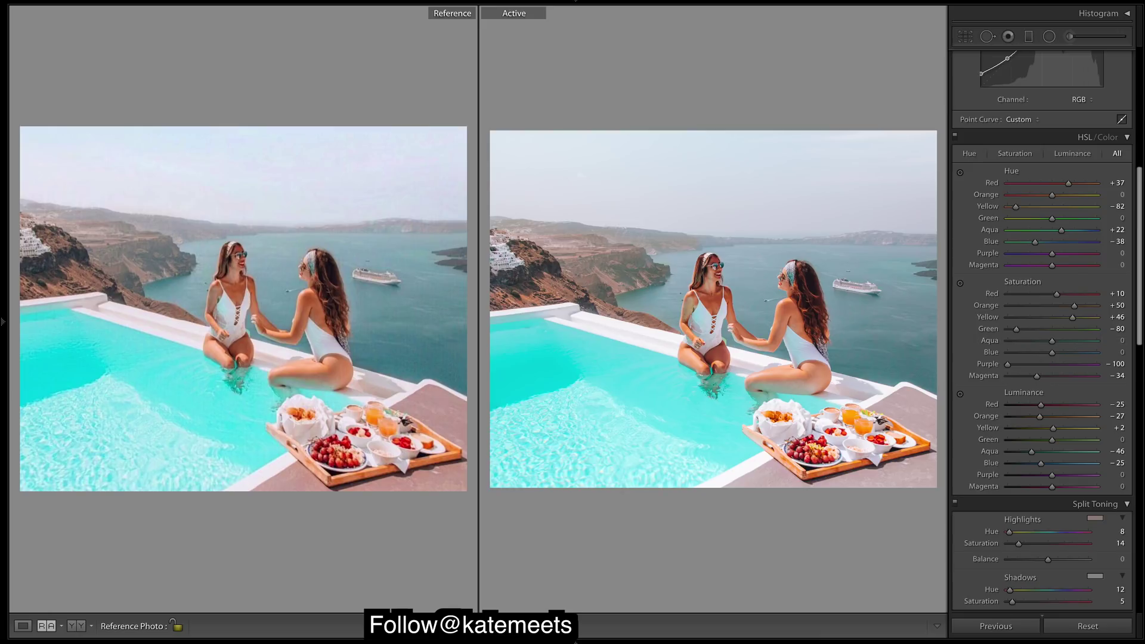
Step: Add film grain to the photo with an amount of 26
{"action": "scroll", "coordinate": [1043, 331], "scroll_direction": "down", "scroll_amount": 6}
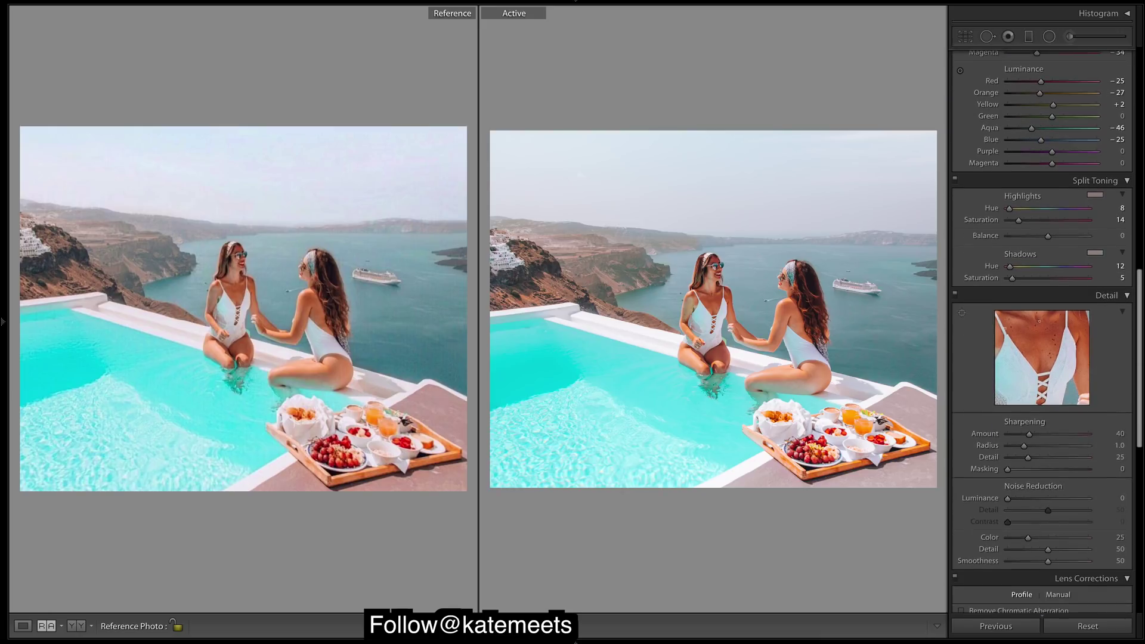
{"action": "scroll", "coordinate": [1042, 331], "scroll_direction": "down", "scroll_amount": 5}
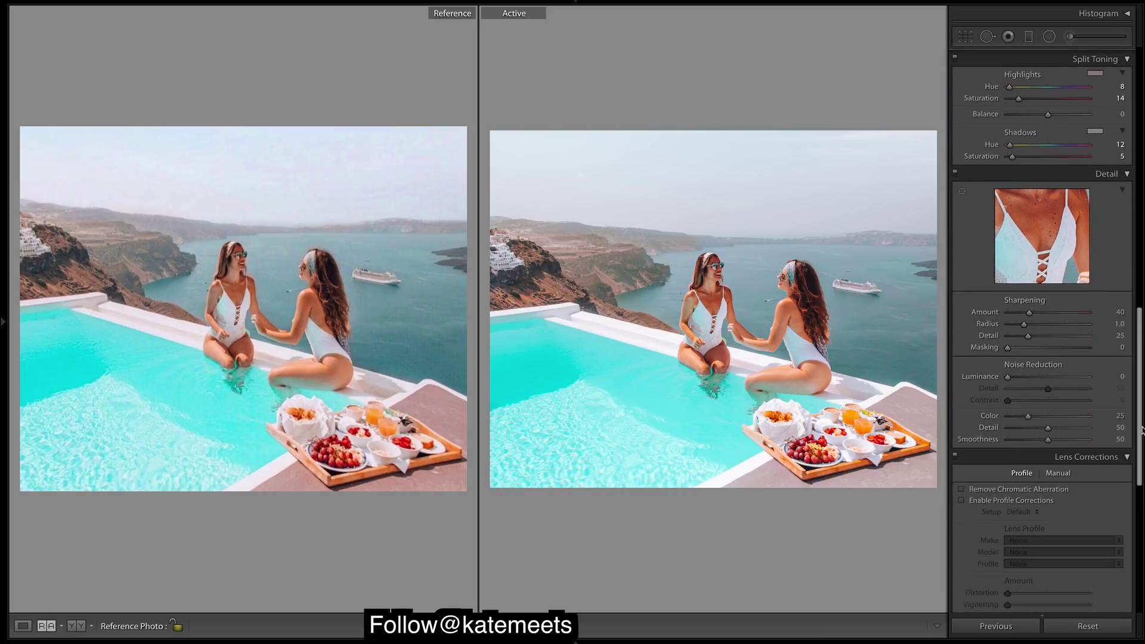
{"action": "scroll", "coordinate": [1043, 332], "scroll_direction": "down", "scroll_amount": 6}
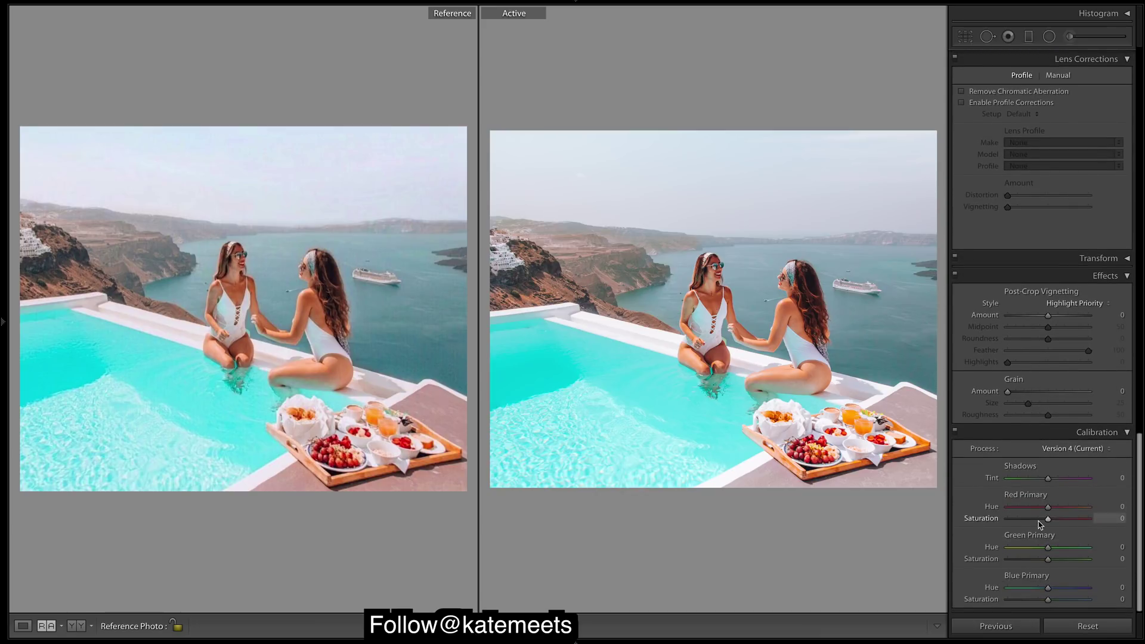
{"action": "left_click_drag", "start_coordinate": [1028, 391], "coordinate": [1028, 392]}
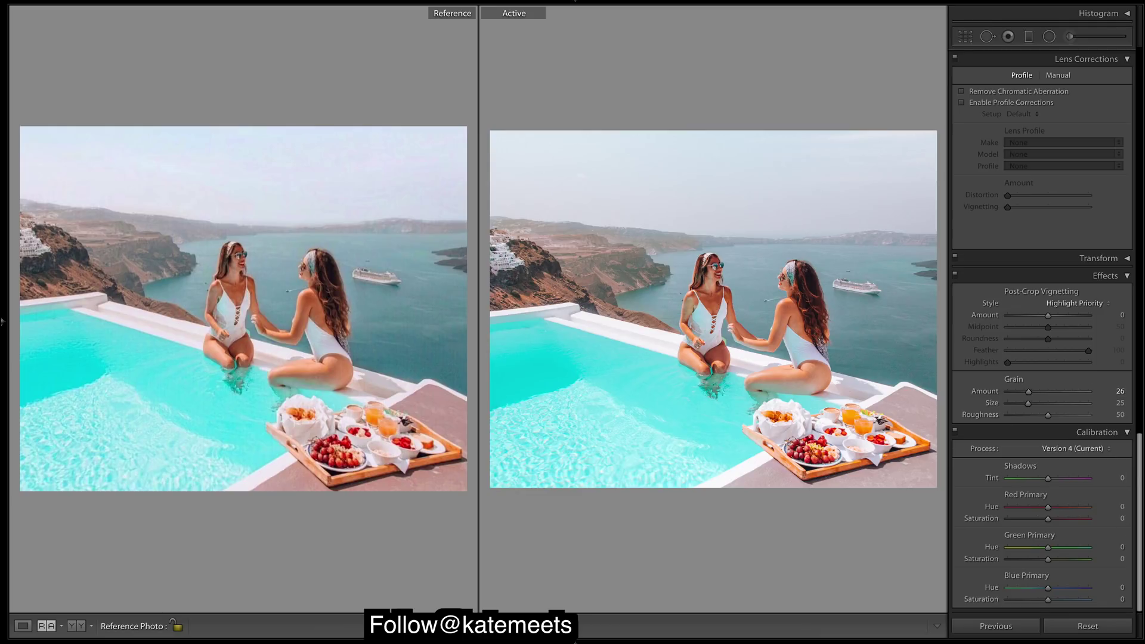
Step: Review the final develop settings and compare the edited photo with its original, first beside the reference and as a single image
{"action": "scroll", "coordinate": [1042, 328], "scroll_direction": "up", "scroll_amount": 15}
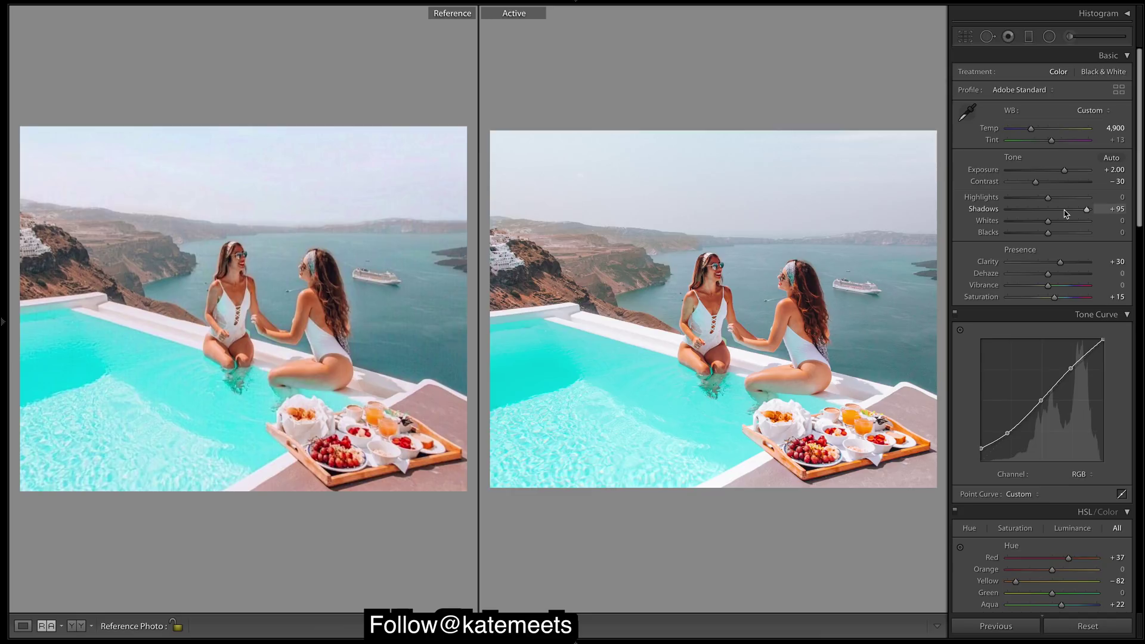
{"action": "scroll", "coordinate": [1103, 208], "scroll_direction": "down", "scroll_amount": 1}
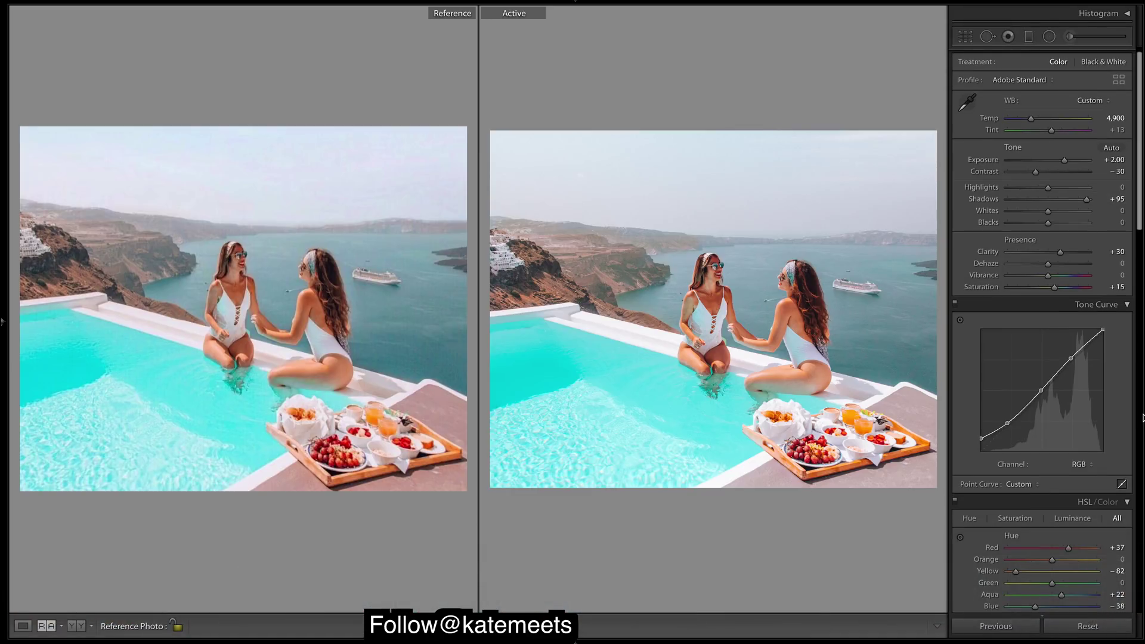
{"action": "left_click_drag", "start_coordinate": [1141, 203], "coordinate": [1140, 331]}
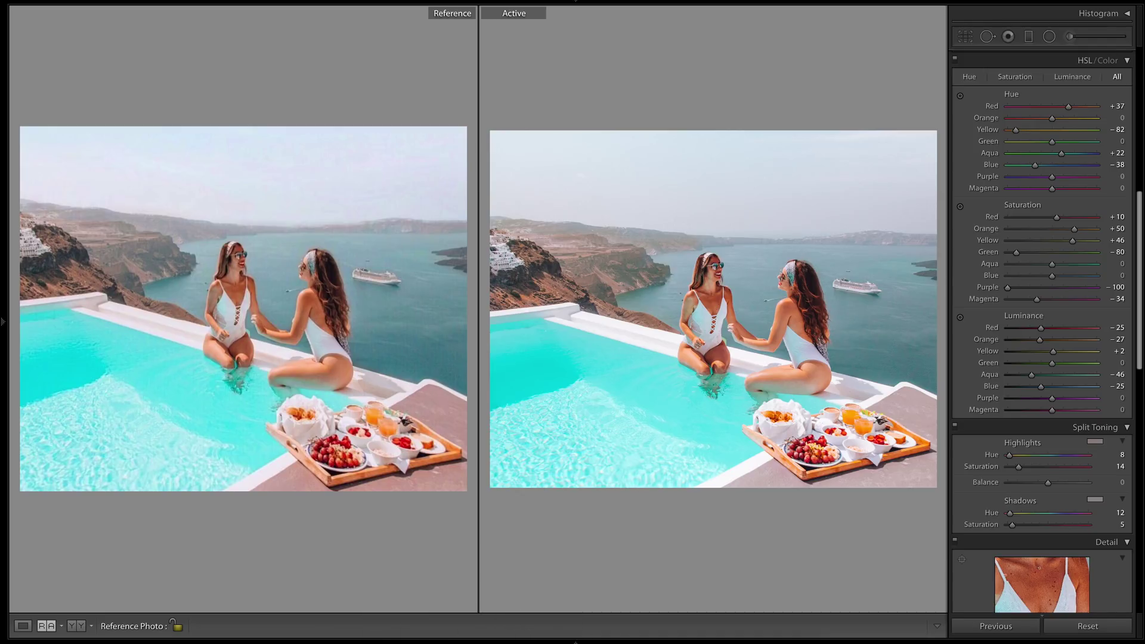
{"action": "key", "text": "backslash"}
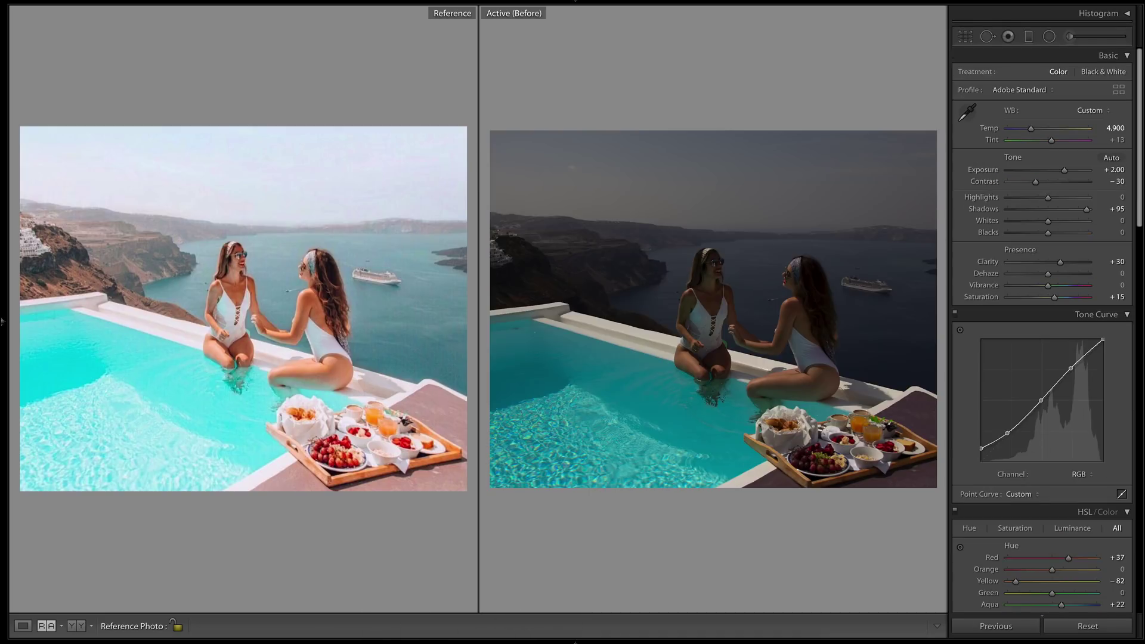
{"action": "key", "text": "backslash"}
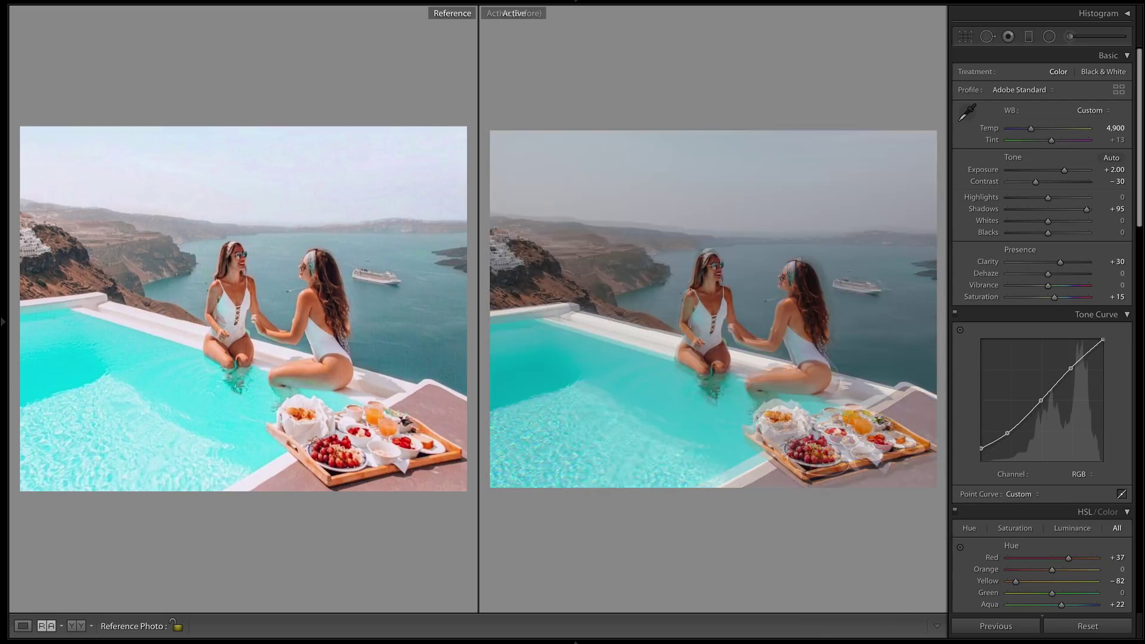
{"action": "key", "text": "shift+r"}
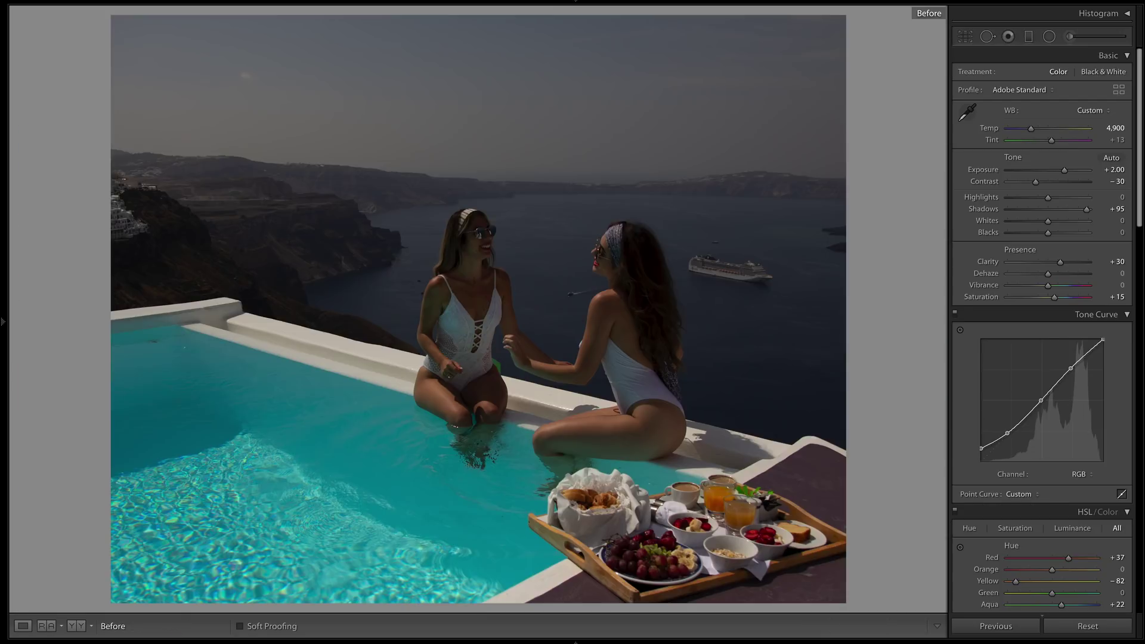
{"action": "key", "text": "backslash"}
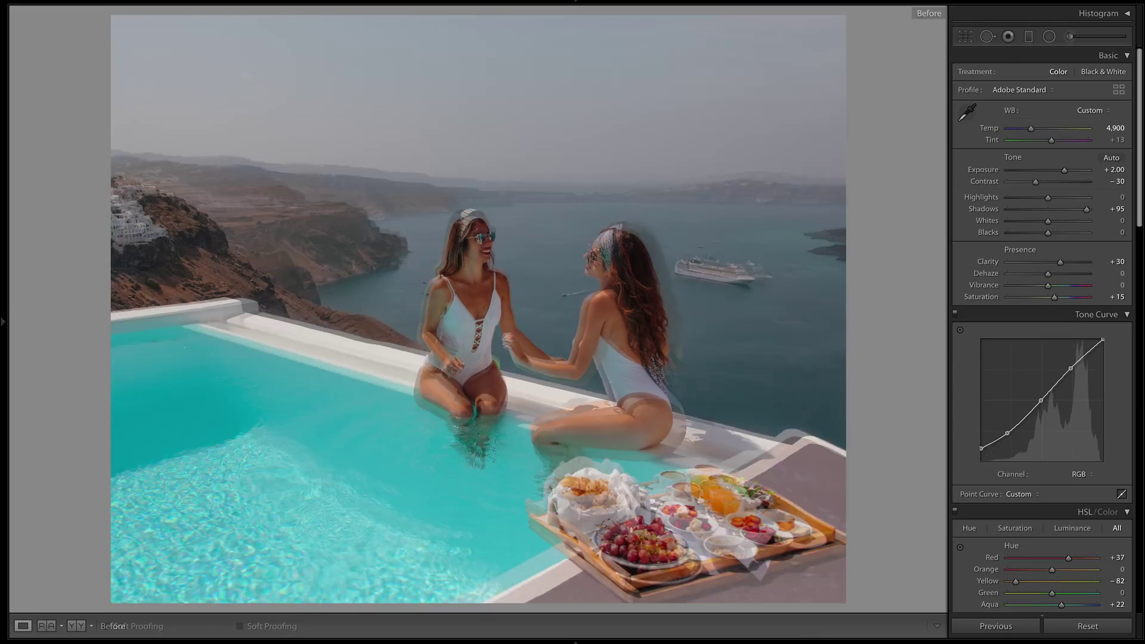